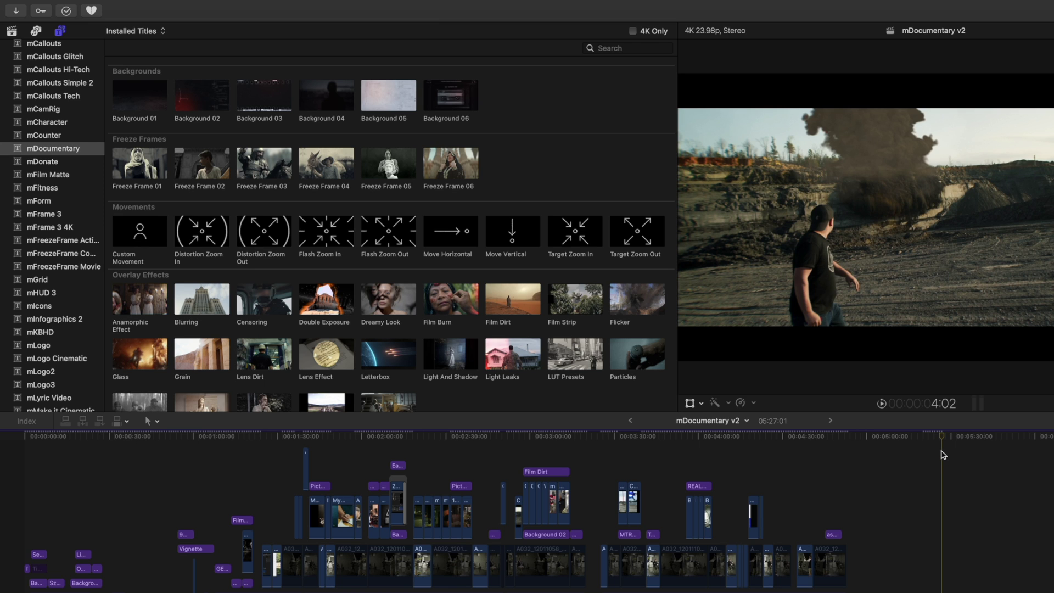
- Look through the mDocumentary title categories from Backgrounds through Typography
scroll(673, 291, "down", 5)
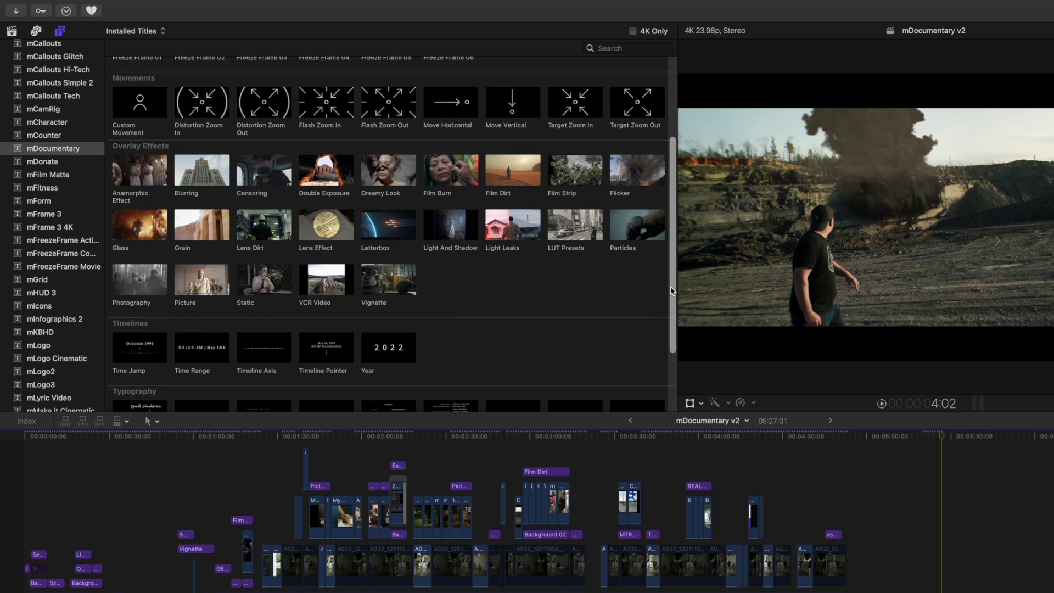
scroll(672, 291, "down", 4)
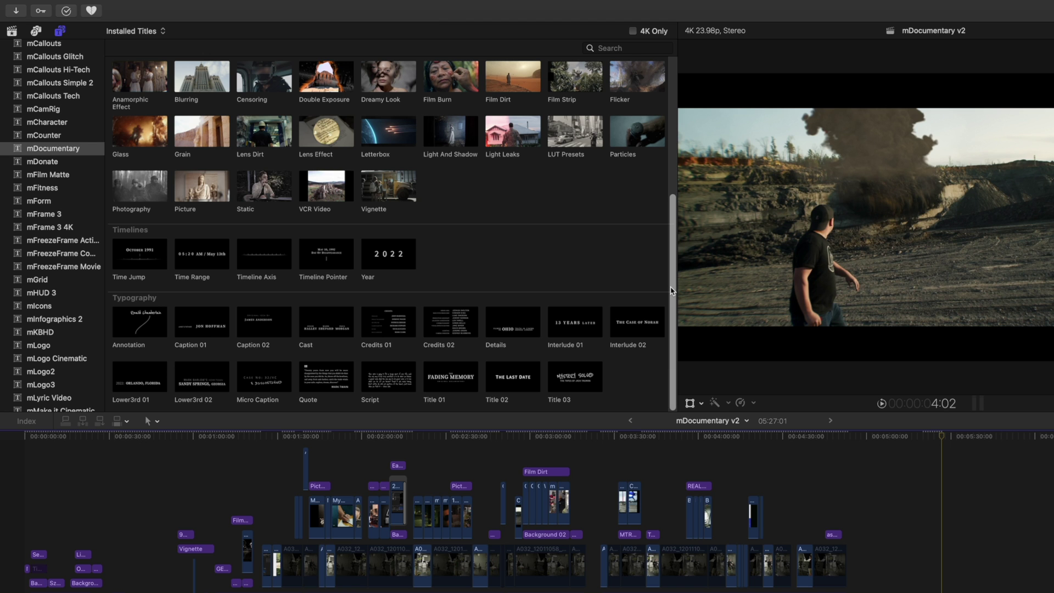
scroll(672, 291, "up", 10)
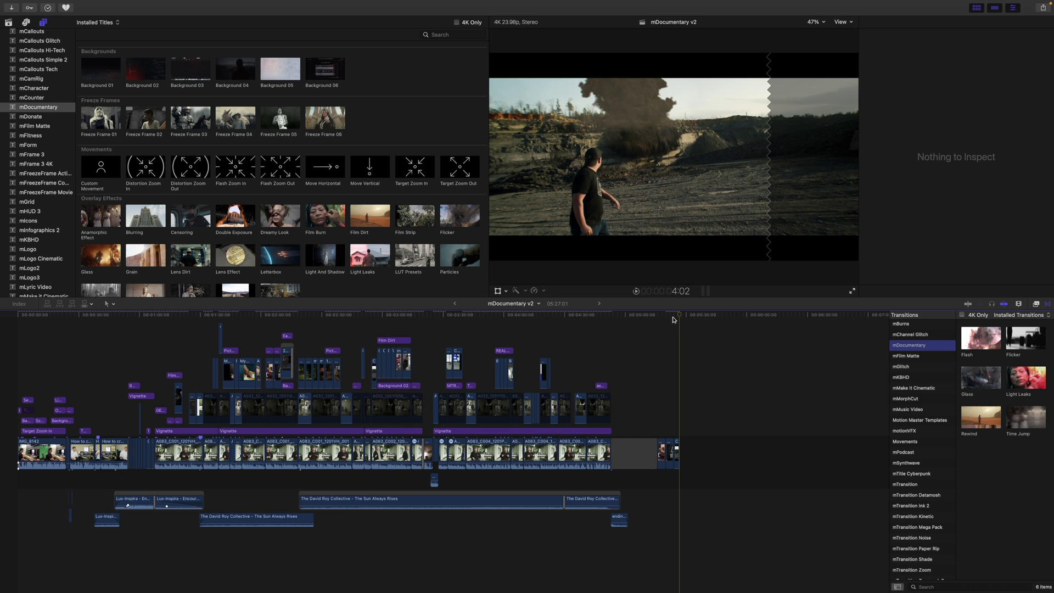
- Add the Background 02 title above the gap so it ends where the photo clip begins
mouse_move(682, 317)
left_mouse_down()
mouse_move(134, 335)
mouse_move(16, 349)
mouse_move(658, 368)
left_mouse_up()
key("super+4")
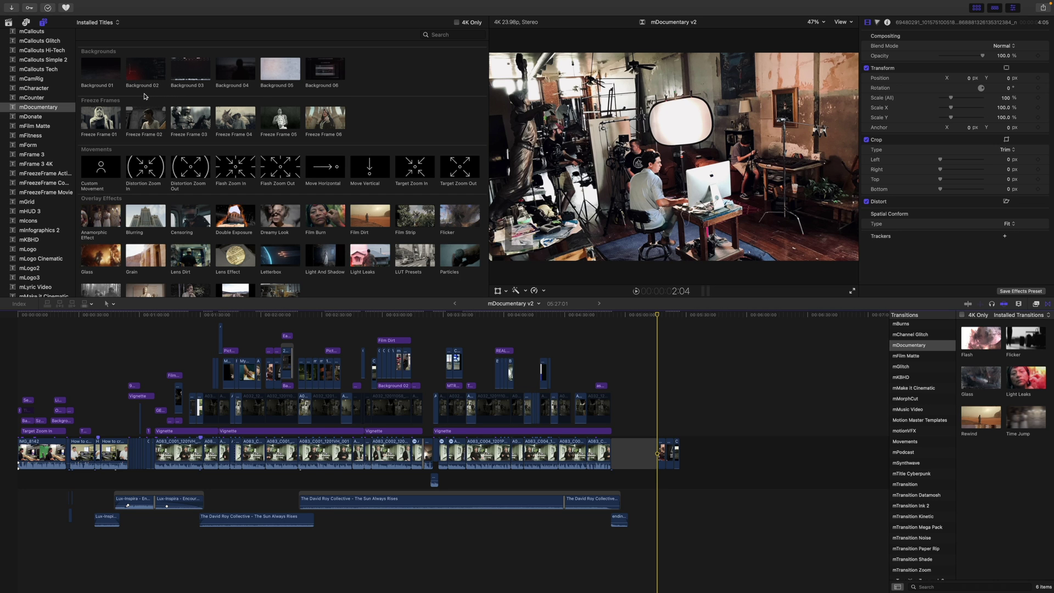
left_click_drag(139, 77, 651, 431)
left_click(649, 315)
key("super+equal")
key("super+equal")
key("super+equal")
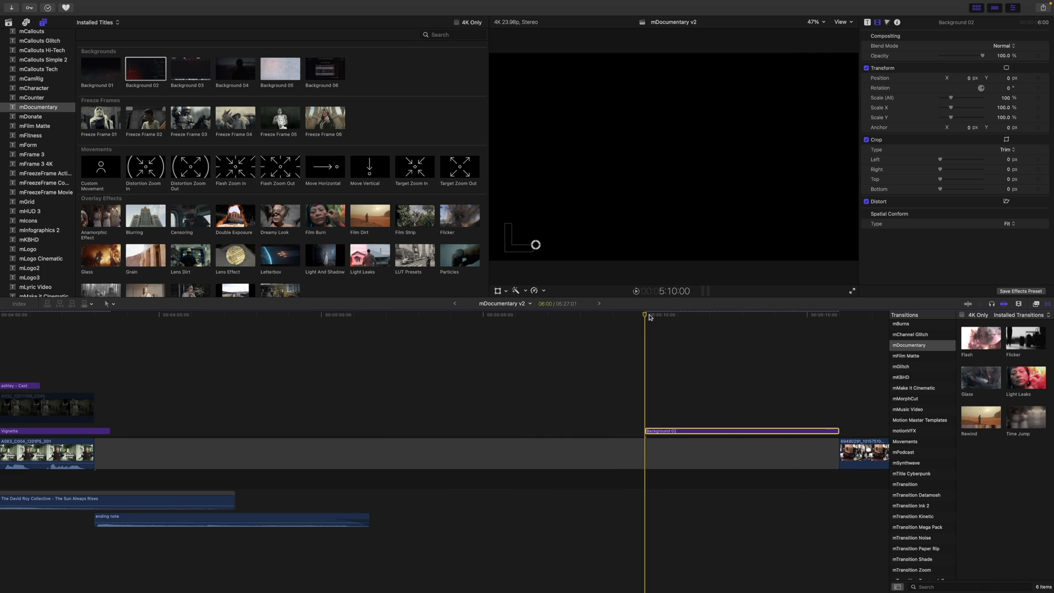
- Reposition the light of the Background 02 title to X -0.72 px and Y -0.4 px, checking it at different frames
left_click_drag(603, 317, 641, 344)
left_click(868, 23)
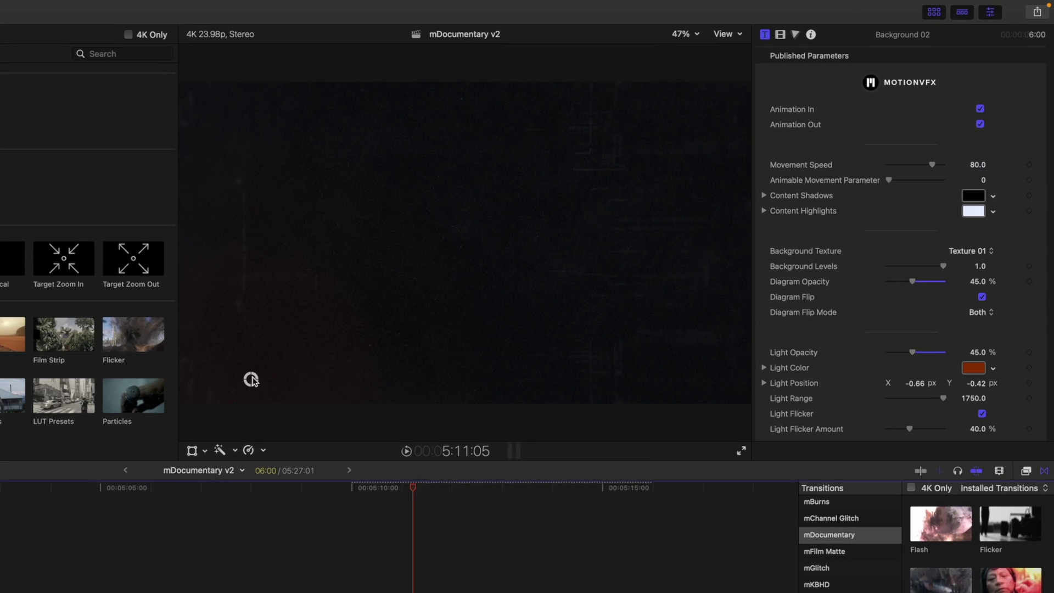
left_click_drag(113, 361, 224, 396)
left_click_drag(289, 585, 229, 586)
left_click_drag(220, 392, 76, 444)
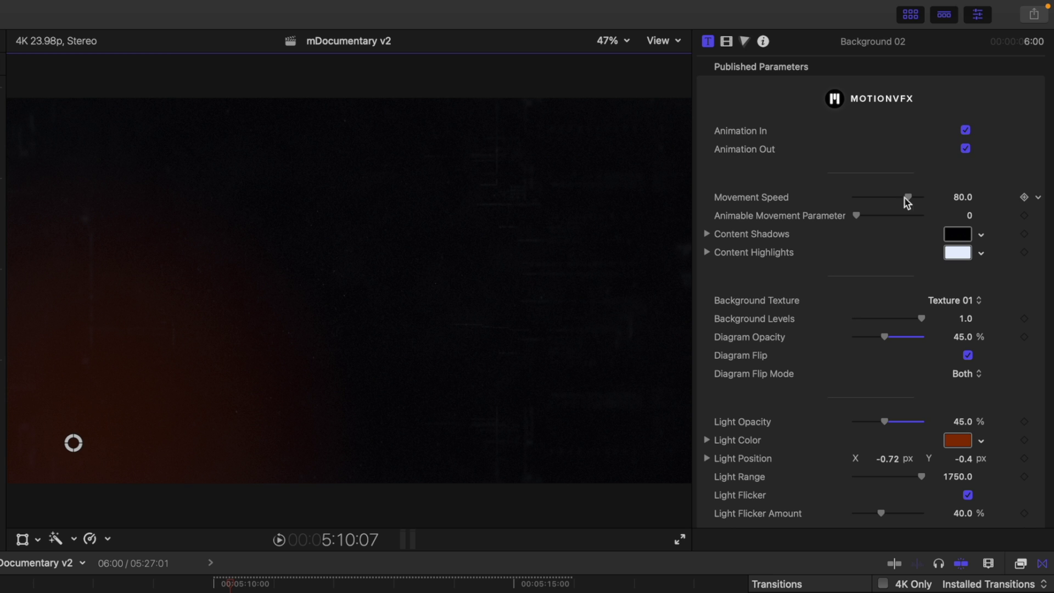
left_click_drag(230, 586, 354, 584)
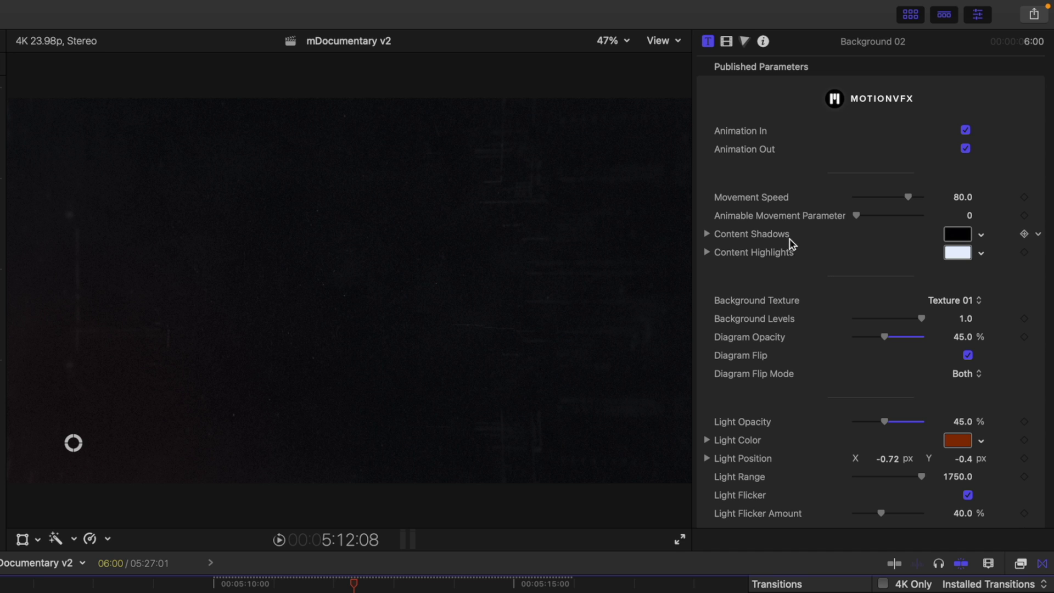
- Try the alternative Background Texture options of the Background 02 title, ending on Texture 04
scroll(787, 307, "down", 2)
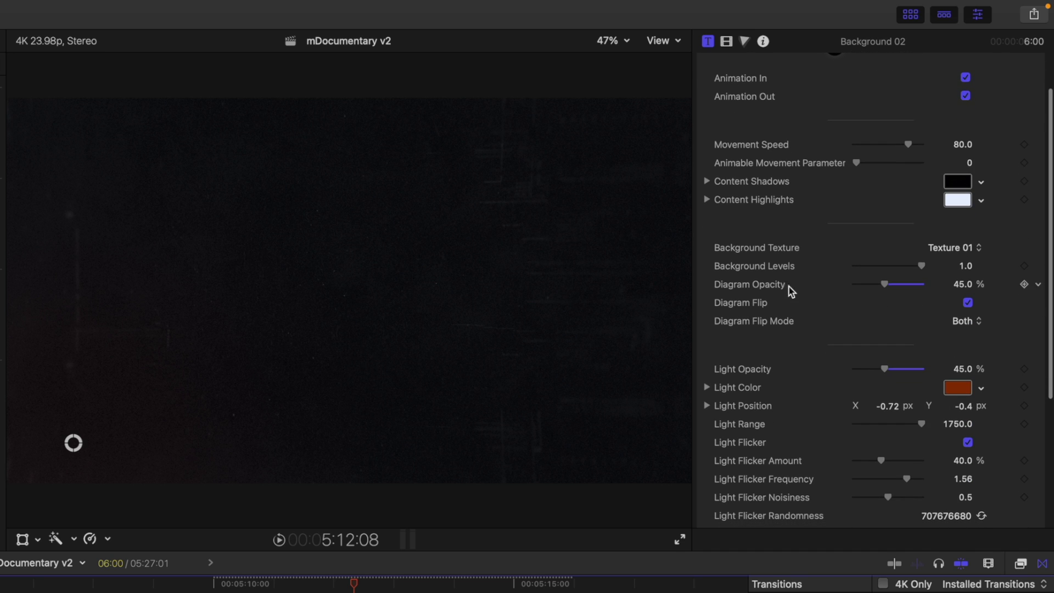
left_click(945, 253)
left_click(949, 267)
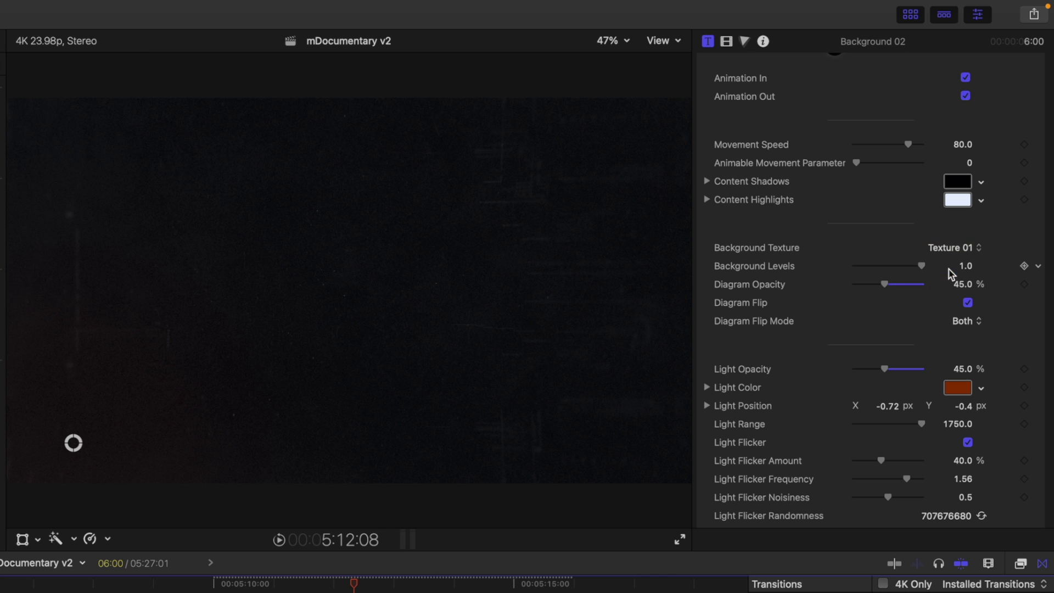
left_click(968, 251)
left_click(965, 266)
left_click(962, 250)
left_click(961, 265)
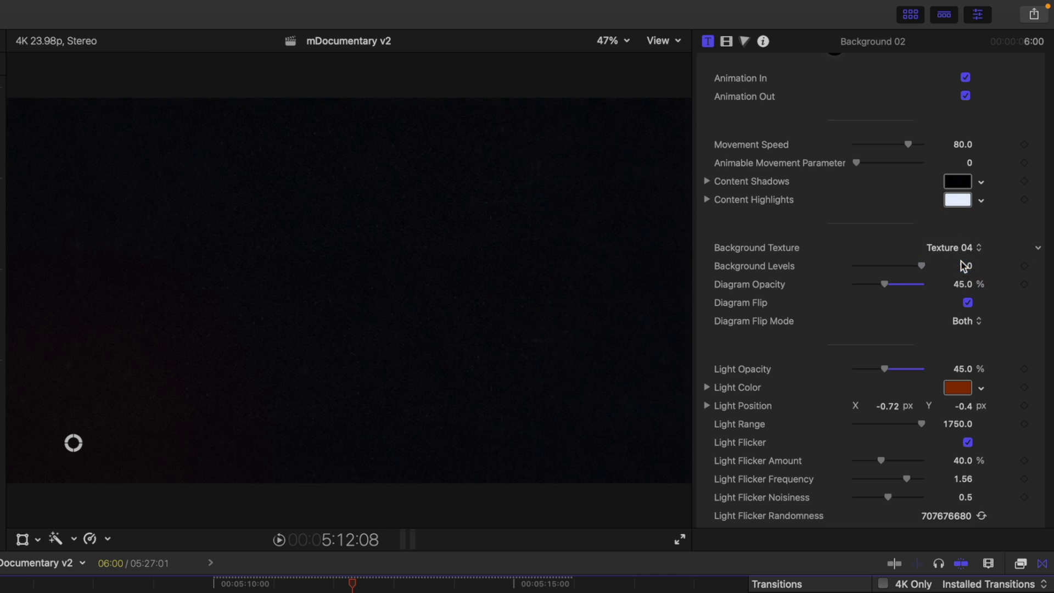
- Set the Background Texture to Texture 01 and lower Background Levels to 0.52
left_click(962, 251)
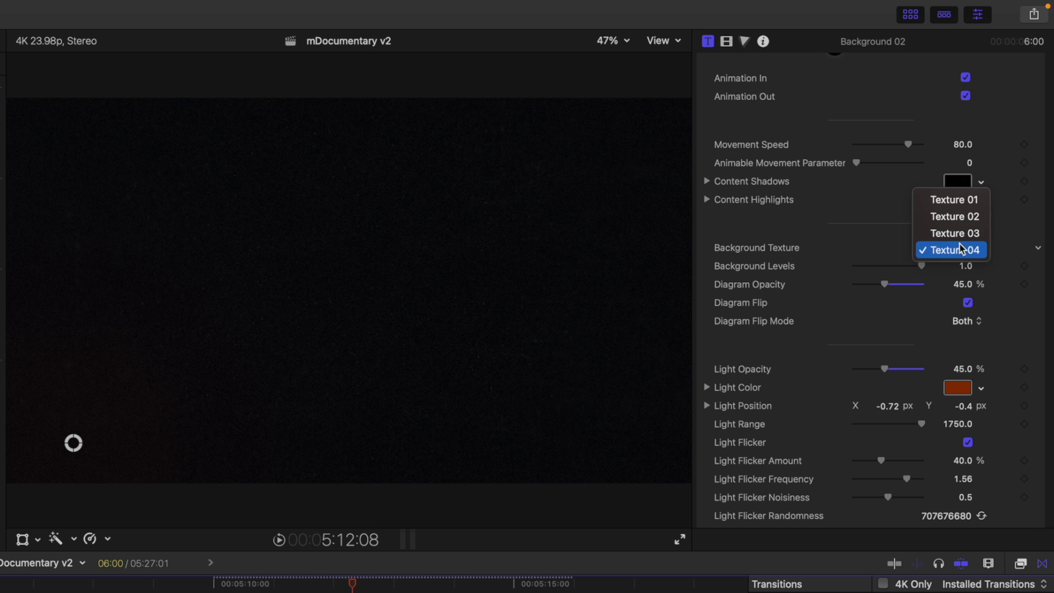
left_click(971, 202)
left_click_drag(920, 267, 890, 269)
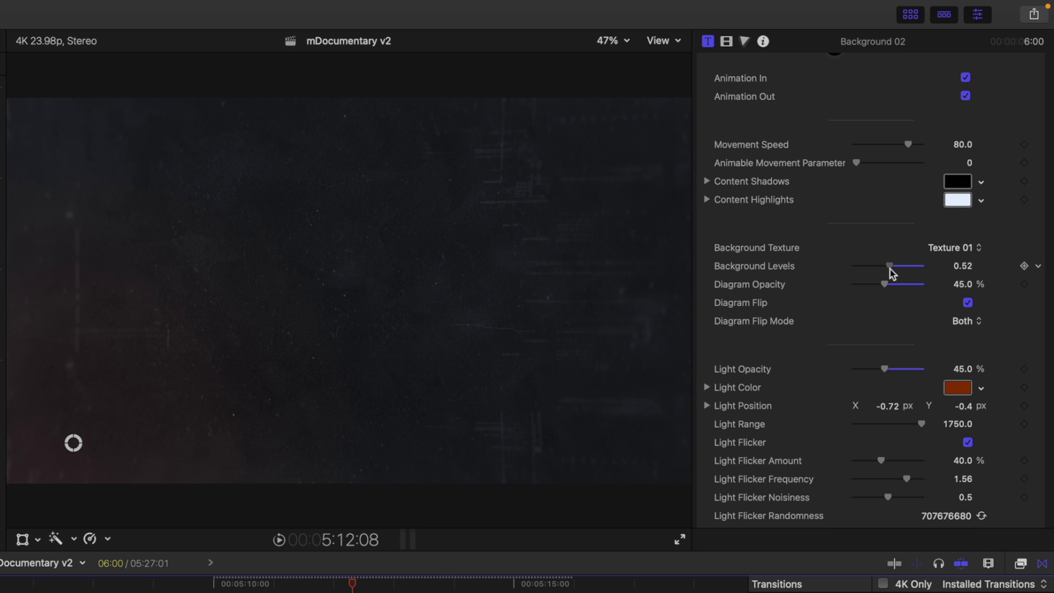
- Compare Texture 02 through Texture 04 at the reduced background level and return to Texture 01
left_click(953, 248)
left_click(956, 267)
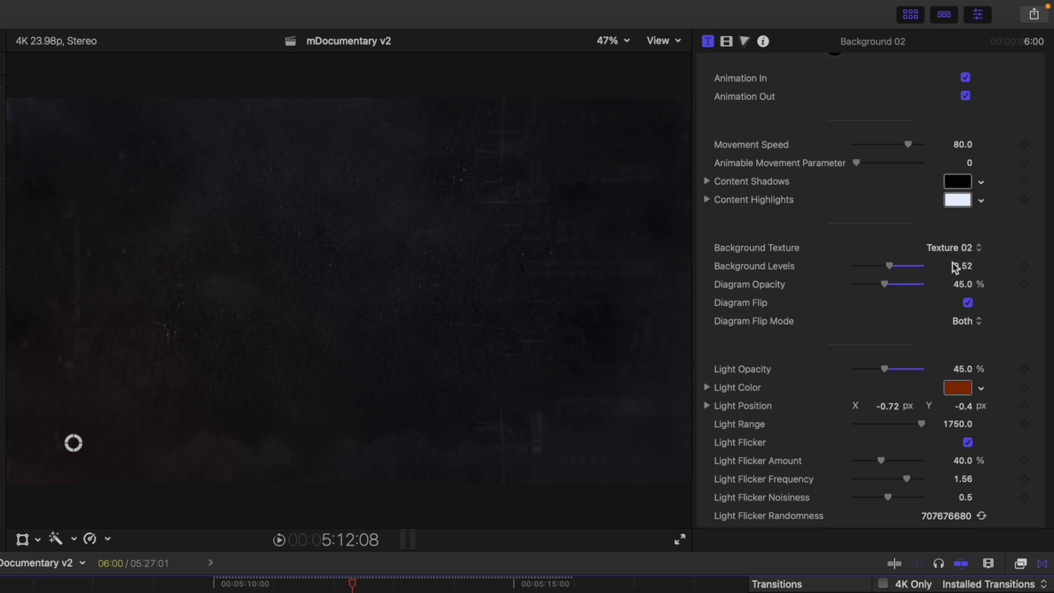
left_click(955, 249)
left_click(954, 266)
left_click(956, 249)
left_click(954, 267)
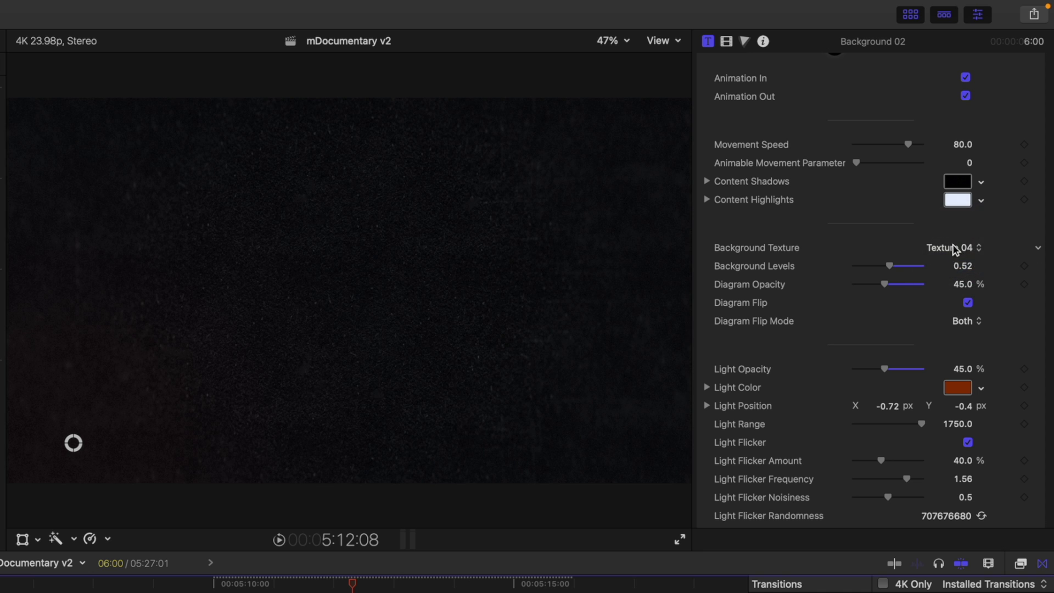
left_click(956, 249)
left_click(955, 202)
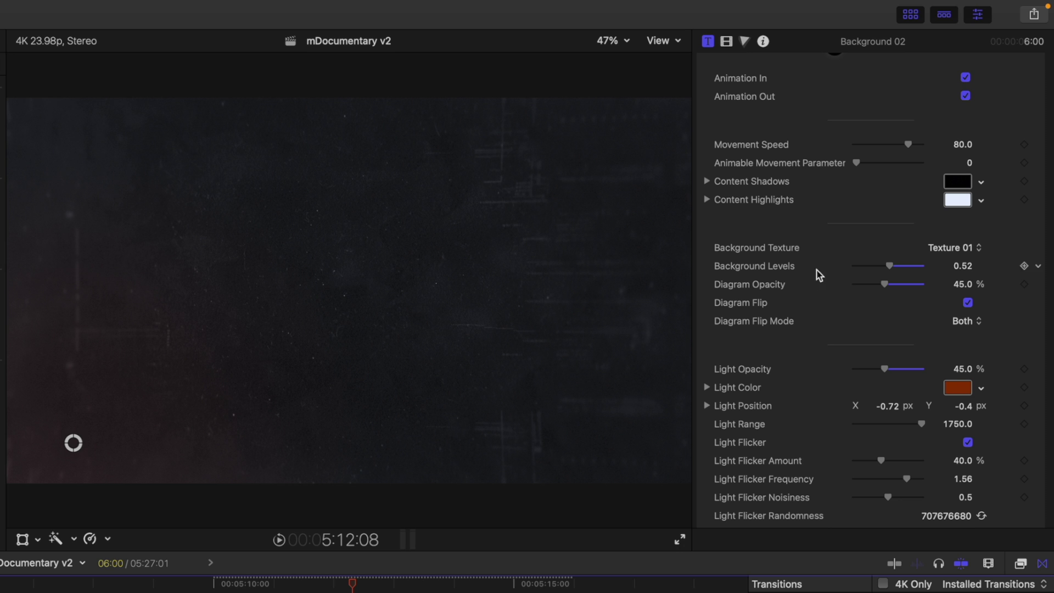
- Raise Diagram Opacity to 58.98 % with Diagram Flip enabled in Both mode
mouse_move(887, 286)
left_mouse_down()
mouse_move(917, 287)
mouse_move(868, 287)
mouse_move(930, 289)
mouse_move(899, 292)
left_mouse_up()
left_click(968, 303)
left_click(966, 323)
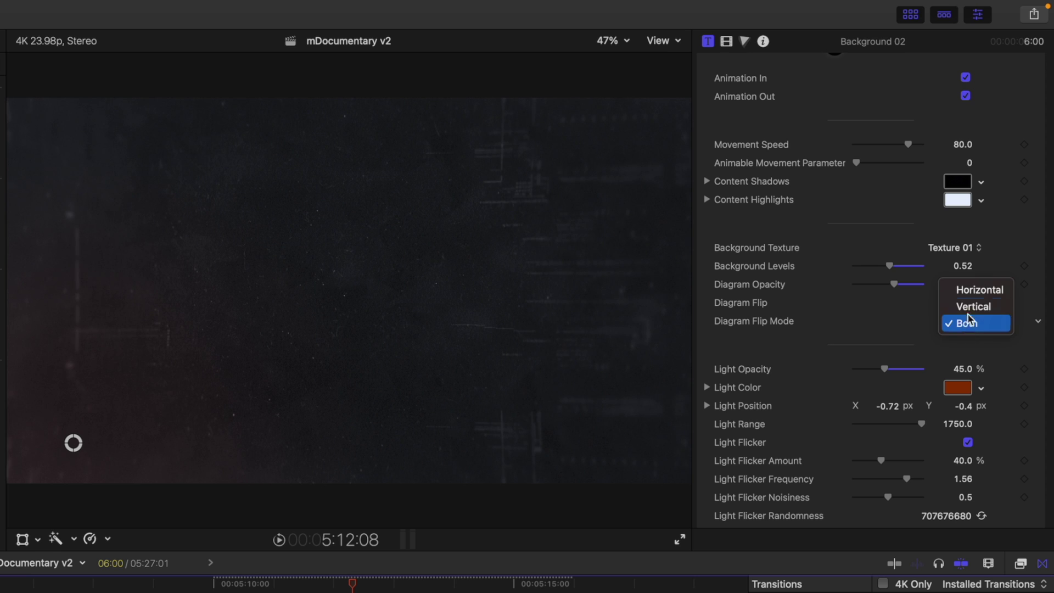
left_click(970, 324)
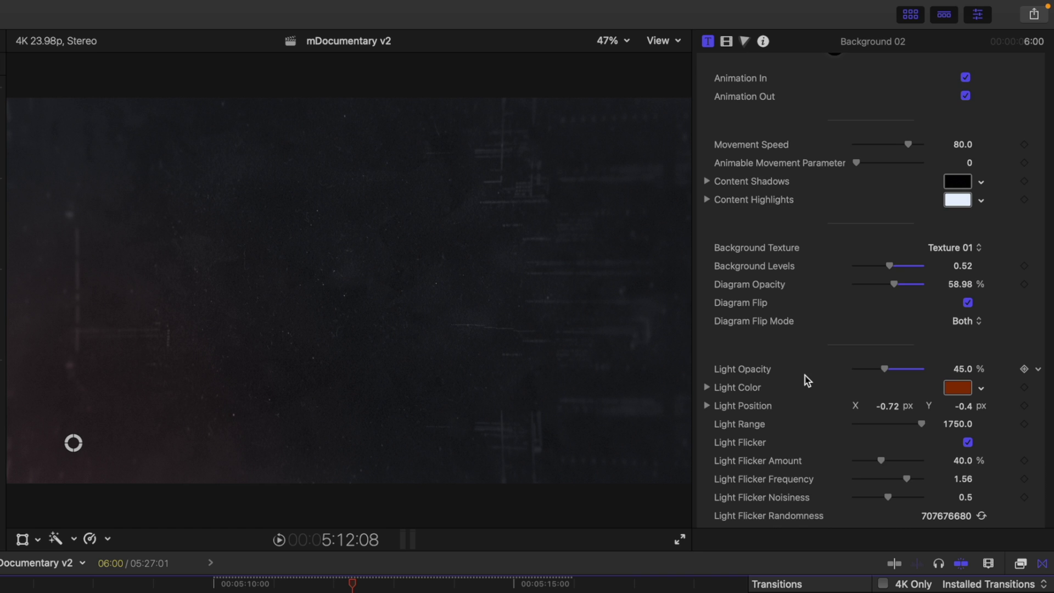
scroll(805, 377, "down", 3)
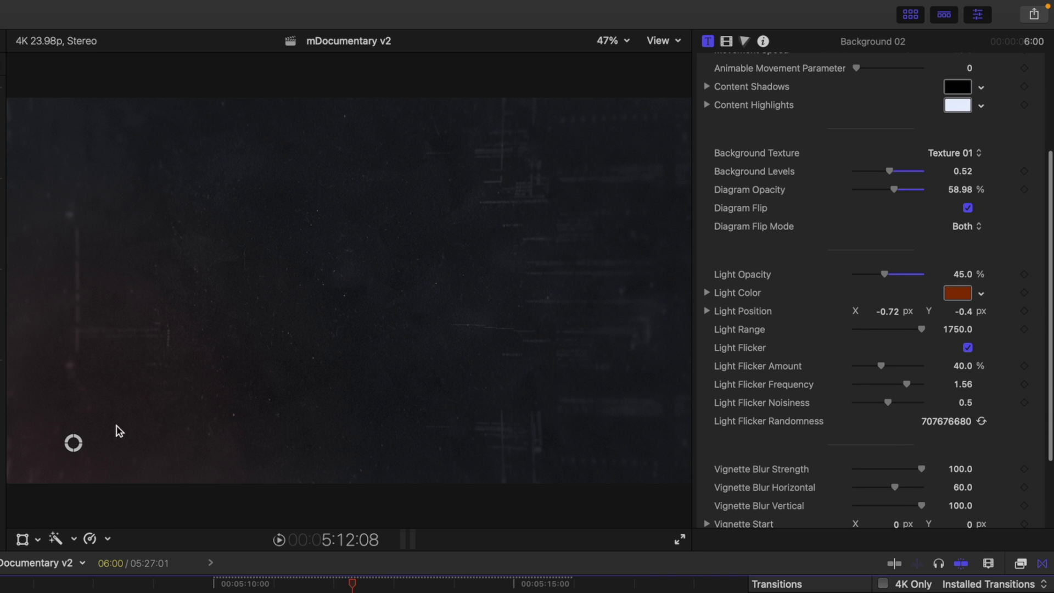
scroll(818, 379, "down", 4)
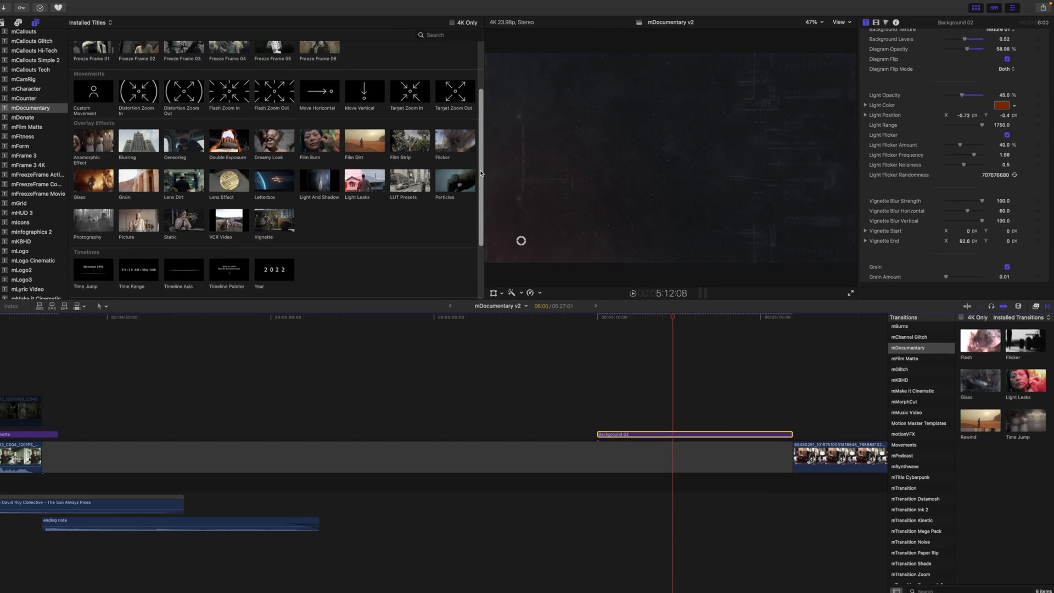
- Add Title 01 above the Background 02 clip just after its start and trim it to a duration of 2:10
scroll(481, 173, "down", 4)
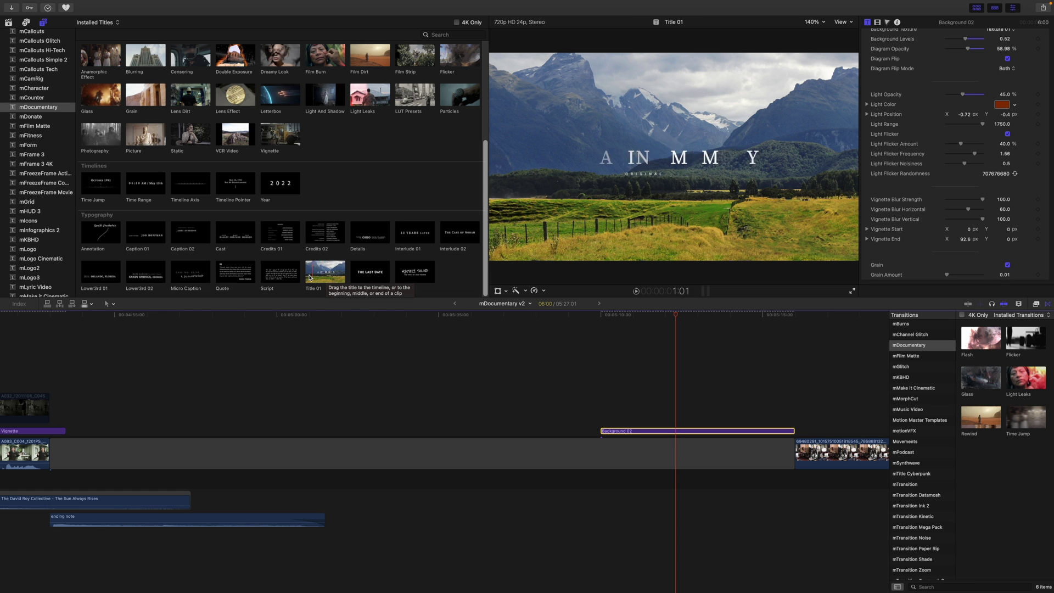
left_click_drag(330, 278, 622, 420)
left_click_drag(794, 420, 697, 421)
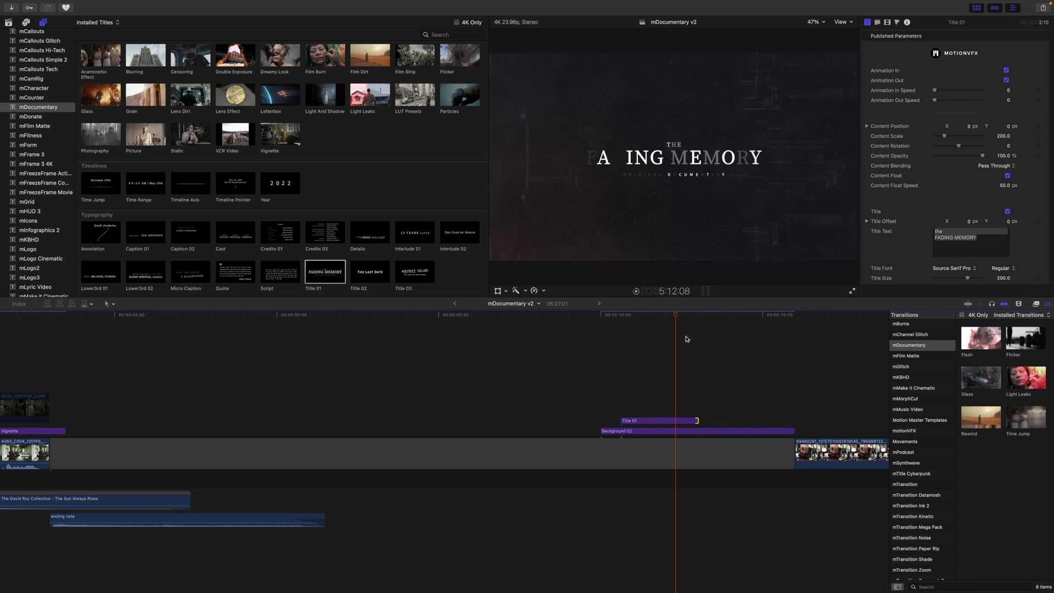
left_click_drag(678, 320, 659, 334)
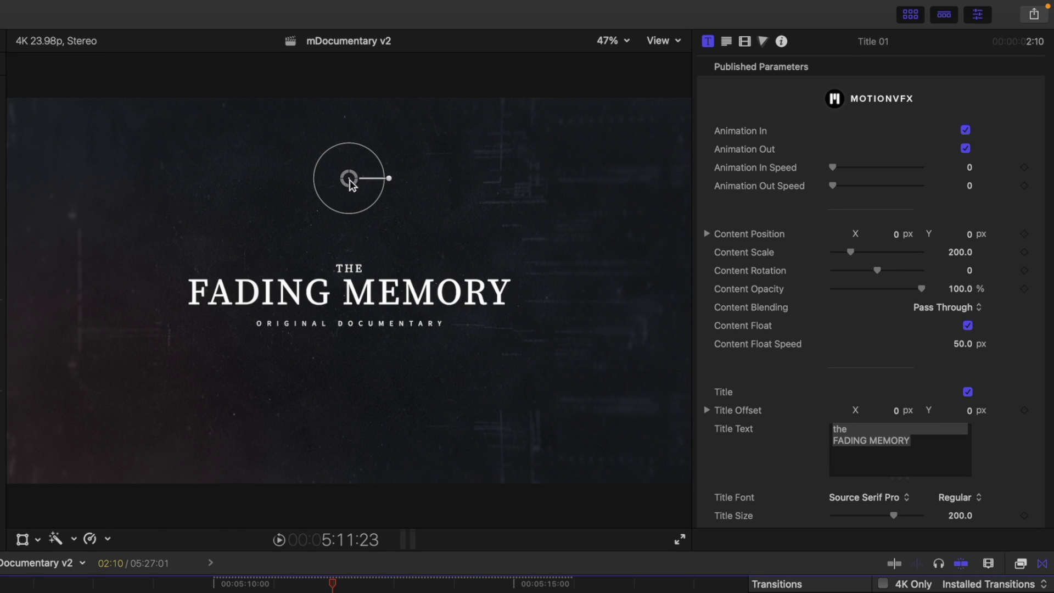
- Try repositioning Title 01 with its on-screen control and undo the changes
left_click_drag(350, 182, 385, 175)
key("super+z")
key("super+z")
key("super+z")
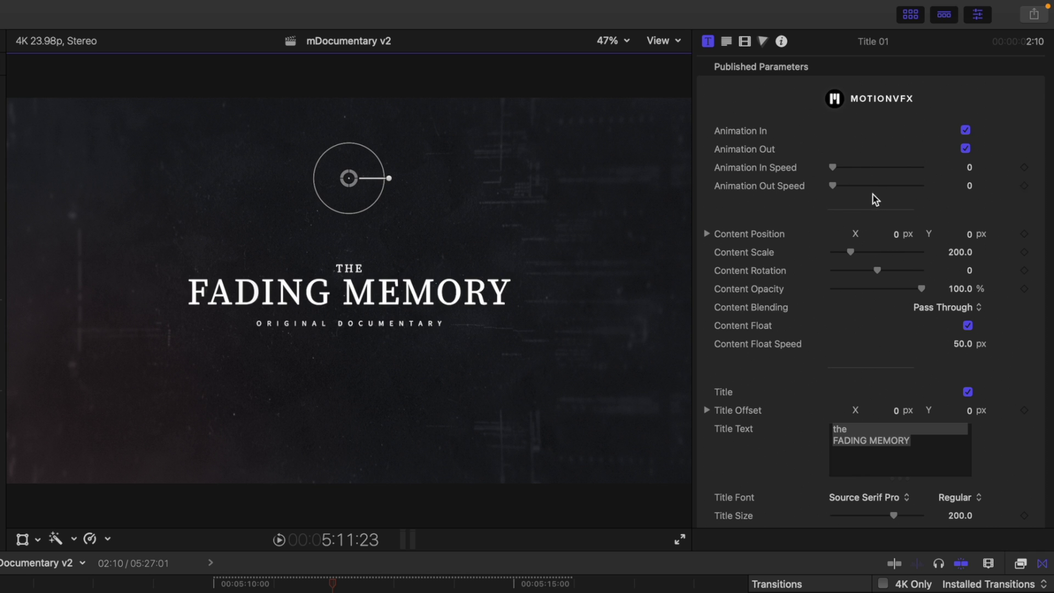
- Set the Content Float Speed of Title 01 to 135 px
scroll(773, 257, "down", 3)
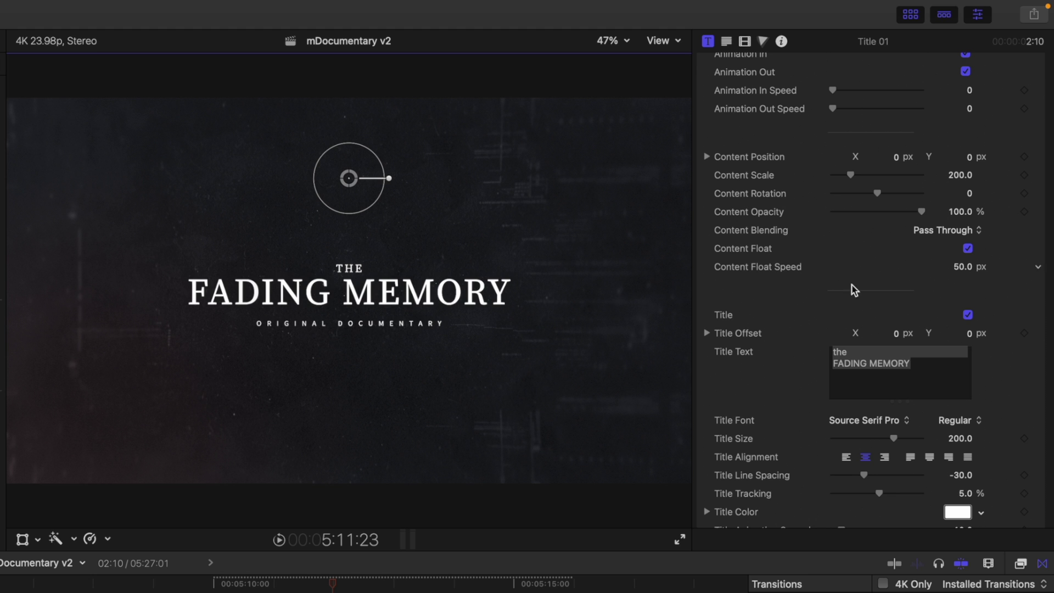
left_click(332, 583)
key("space")
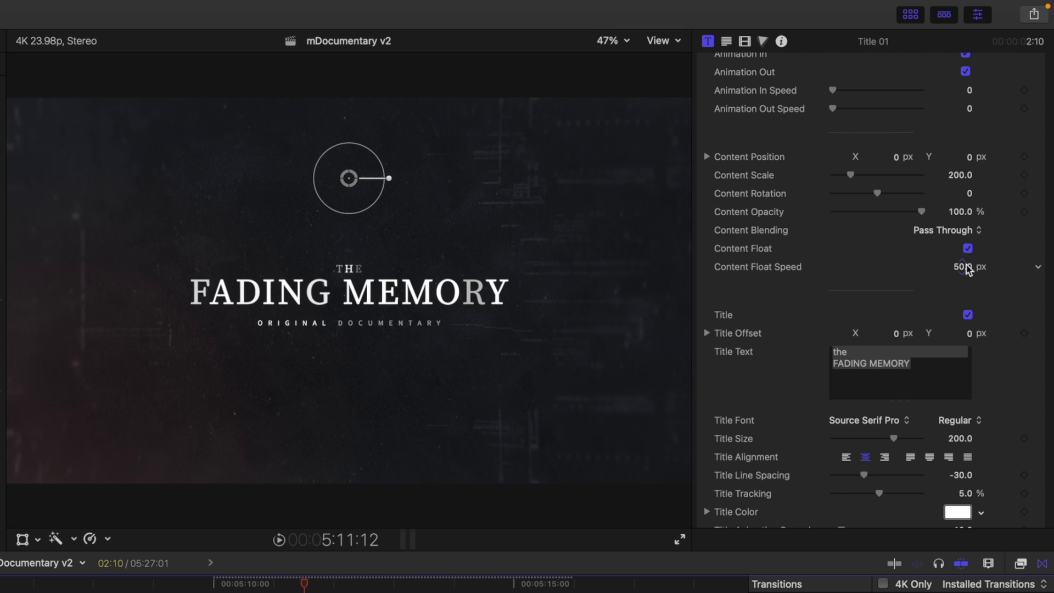
left_click_drag(965, 271, 1007, 270)
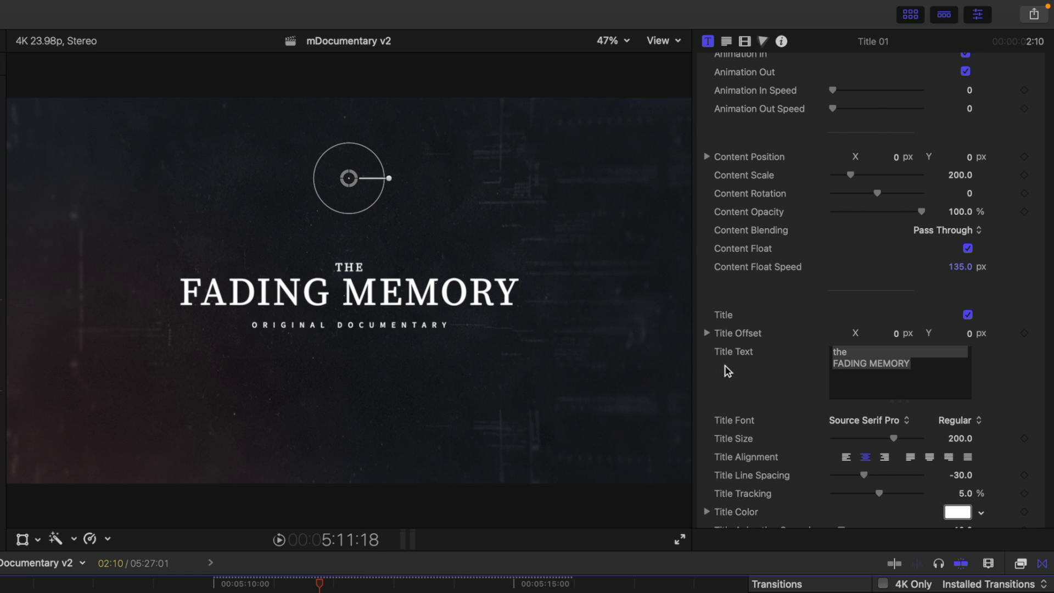
- Replace FADING MEMORY with DREAM JOB in the title text, keeping "the" on the line above
scroll(729, 360, "down", 5)
scroll(799, 302, "down", 6)
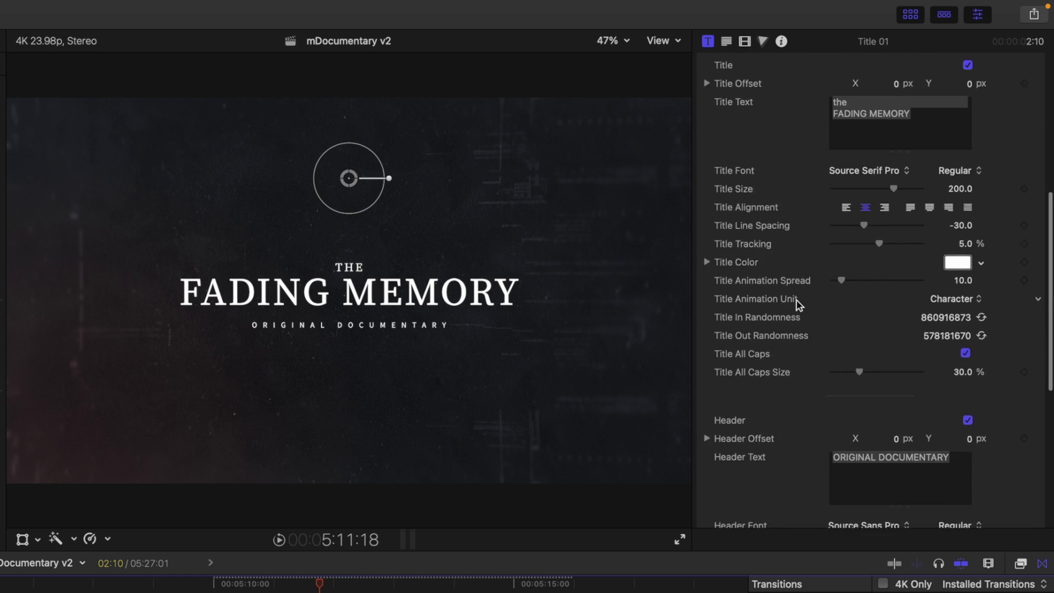
scroll(799, 302, "up", 6)
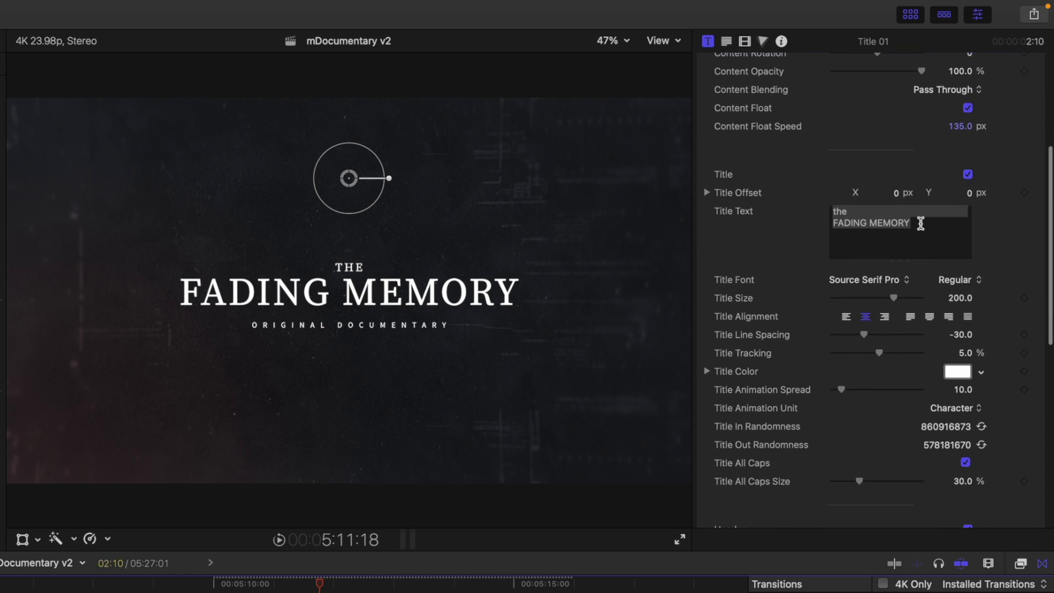
left_click_drag(921, 223, 824, 227)
type("DREAM JOB")
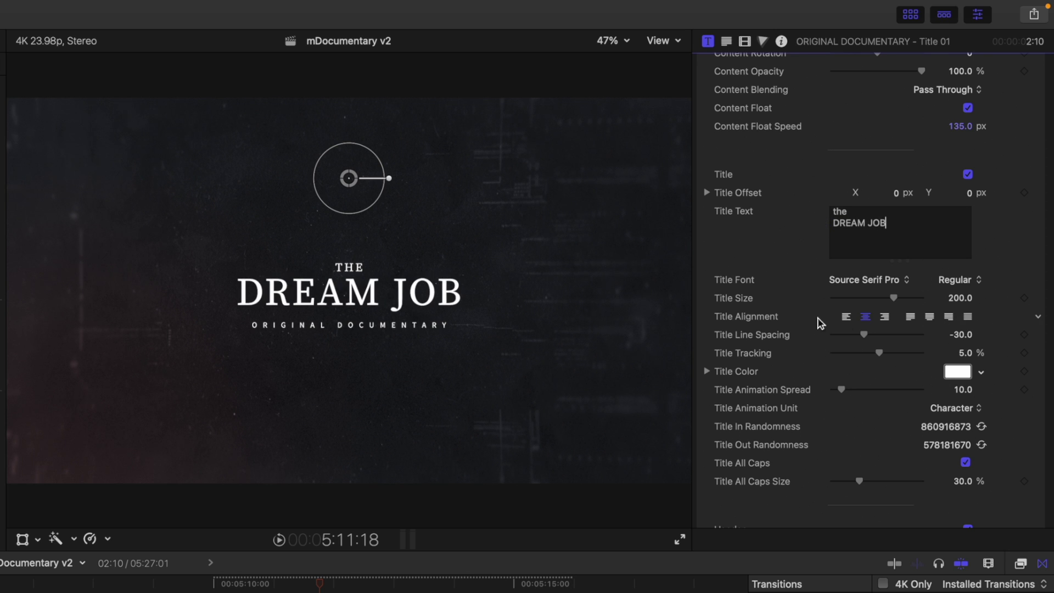
- Examine the header and shadow parameters of Title 01 and play the title animation from the start
scroll(798, 324, "down", 3)
scroll(802, 323, "down", 10)
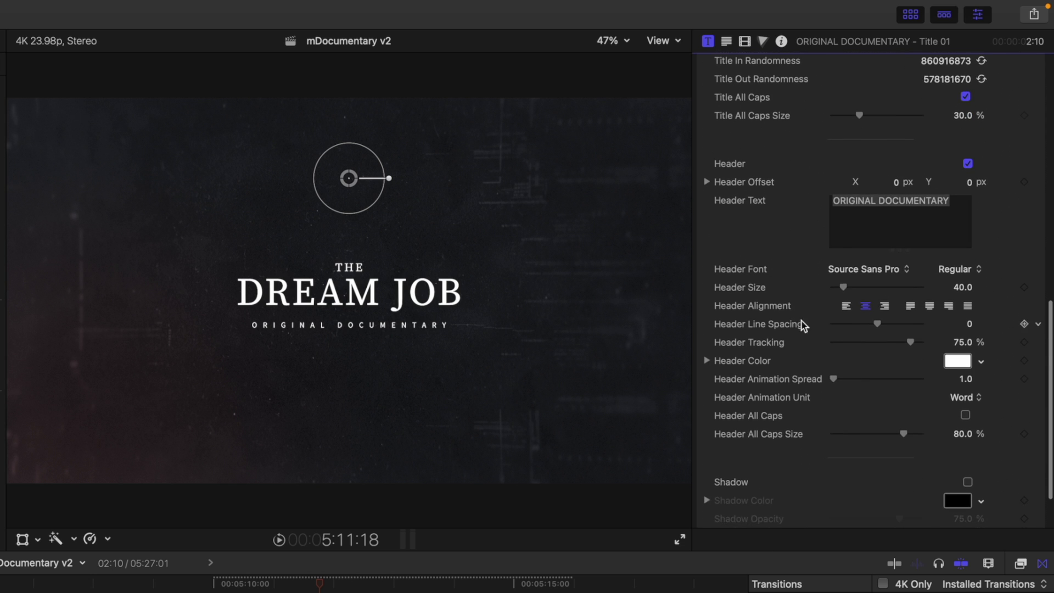
scroll(812, 317, "down", 2)
left_click_drag(317, 581, 234, 581)
key("space")
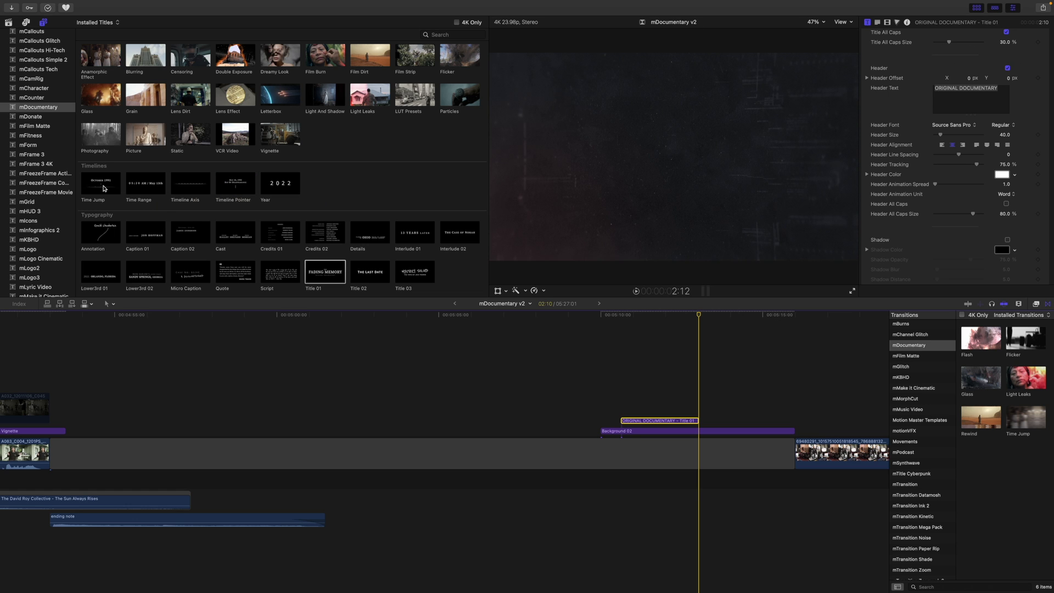
- Add the Time Jump title directly after the DREAM JOB title, trim it to 2:23 and preview the sequence
left_click_drag(100, 183, 699, 405)
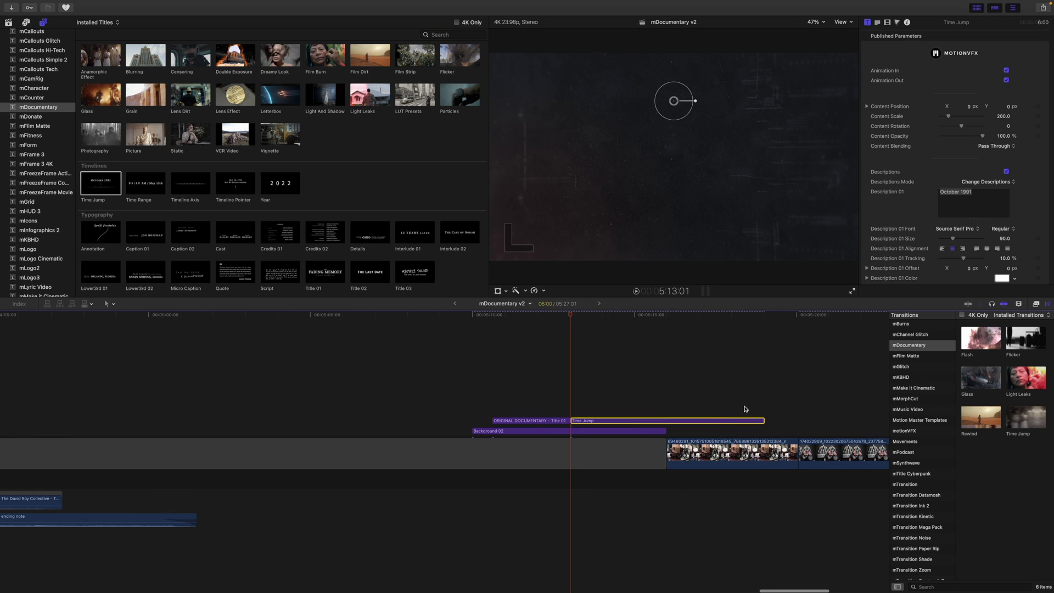
left_click_drag(764, 421, 665, 421)
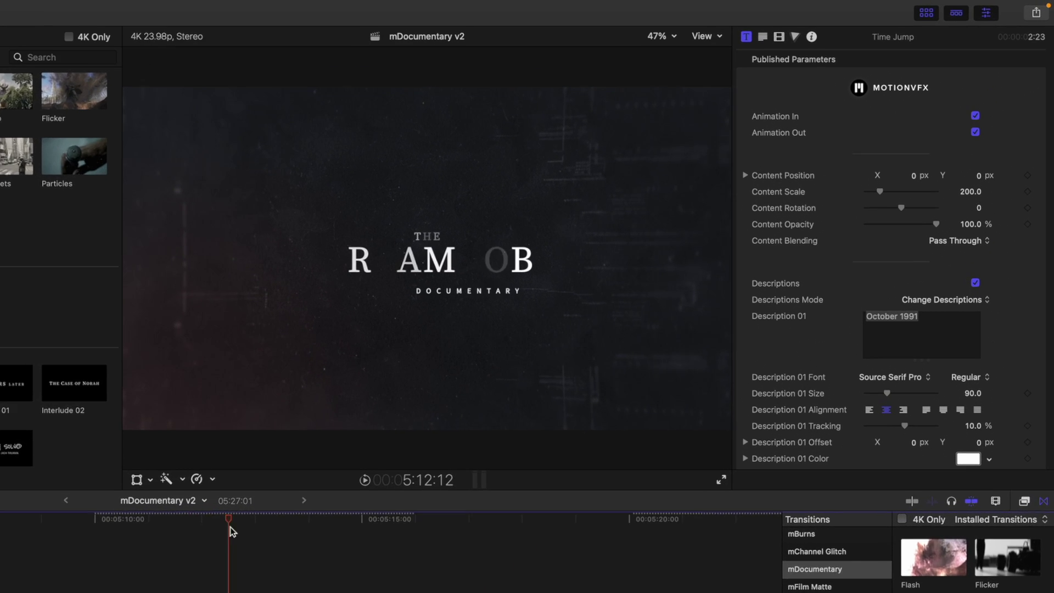
key("space")
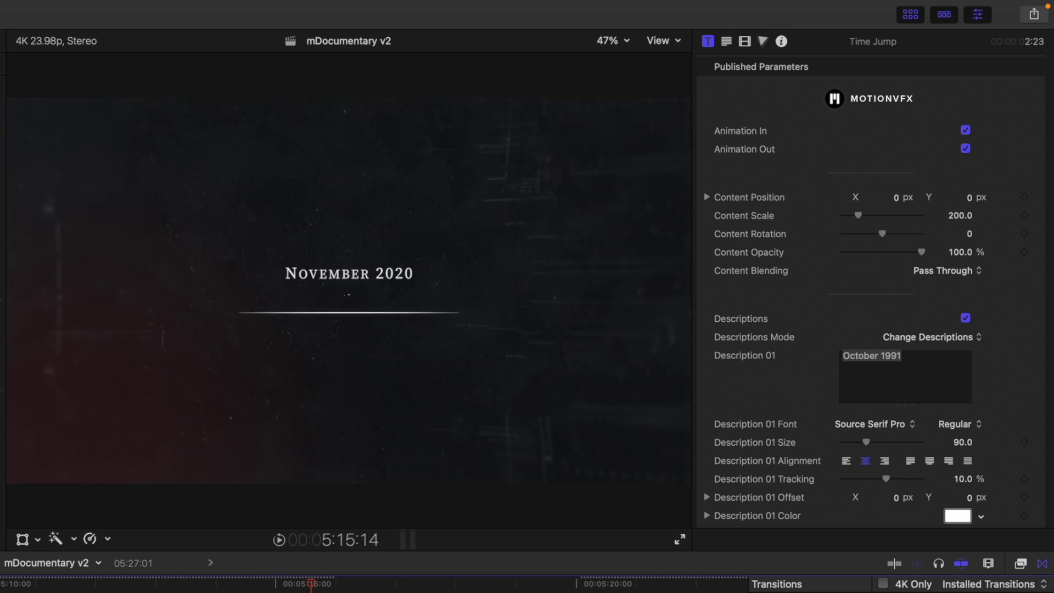
- Try shifting the Time Jump title with its on-screen control at the October 1991 frame and undo the changes
key("j")
key("k")
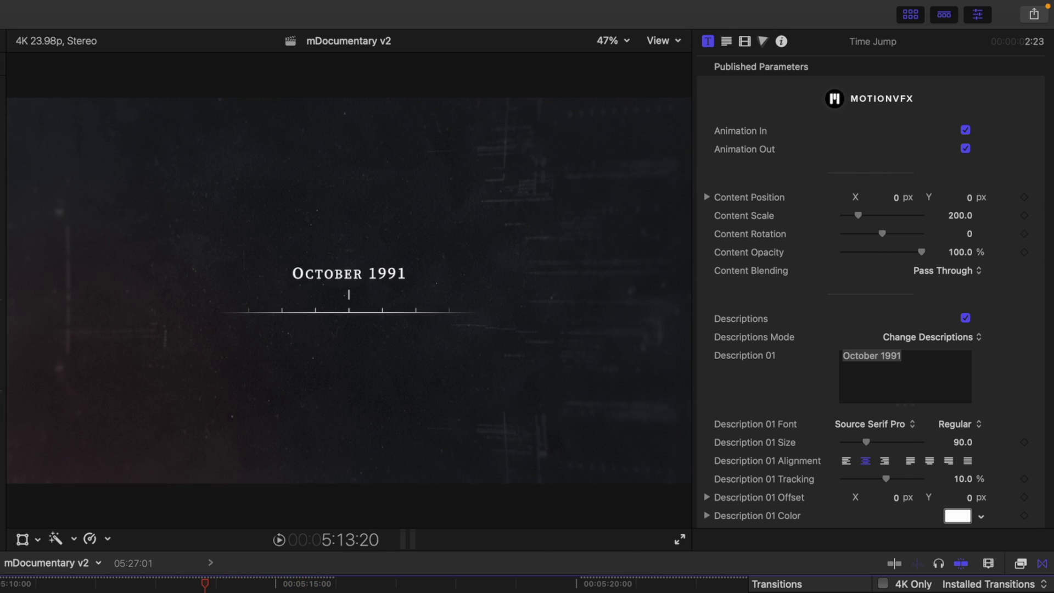
left_click_drag(352, 192, 411, 188)
key("super+z")
key("super+z")
key("super+z")
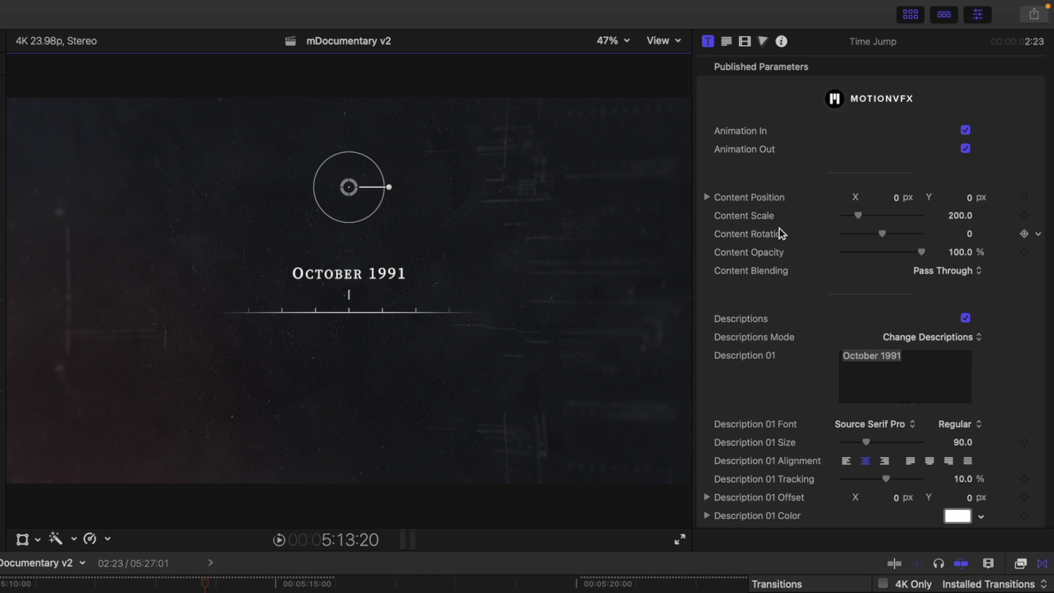
- Try the Only Description 01 mode for the Time Jump descriptions and restore Change Descriptions
scroll(784, 255, "down", 5)
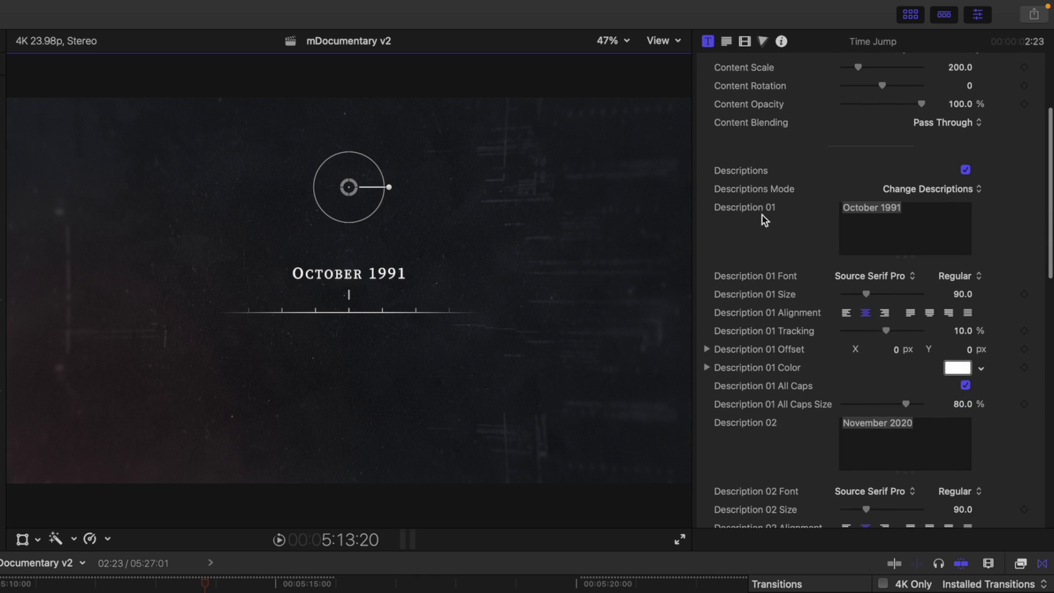
left_click(966, 170)
left_click(970, 189)
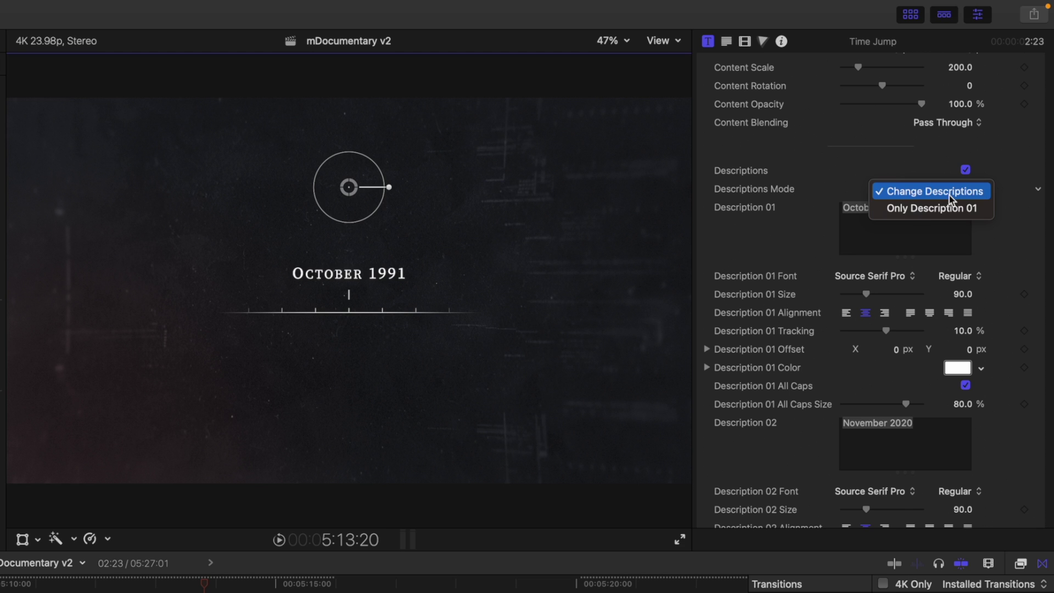
left_click(913, 212)
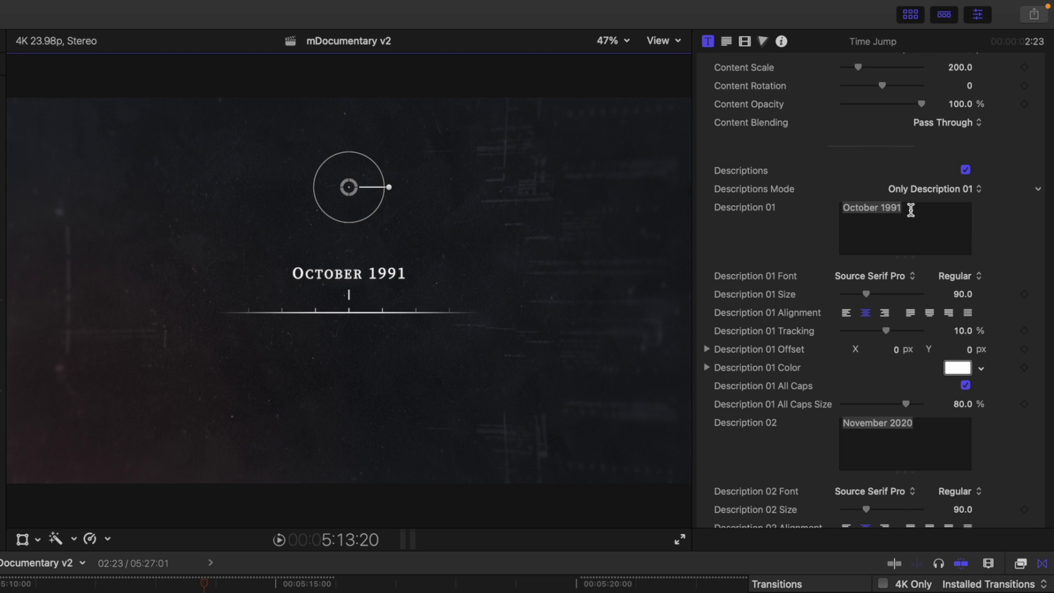
left_click(953, 195)
left_click(945, 179)
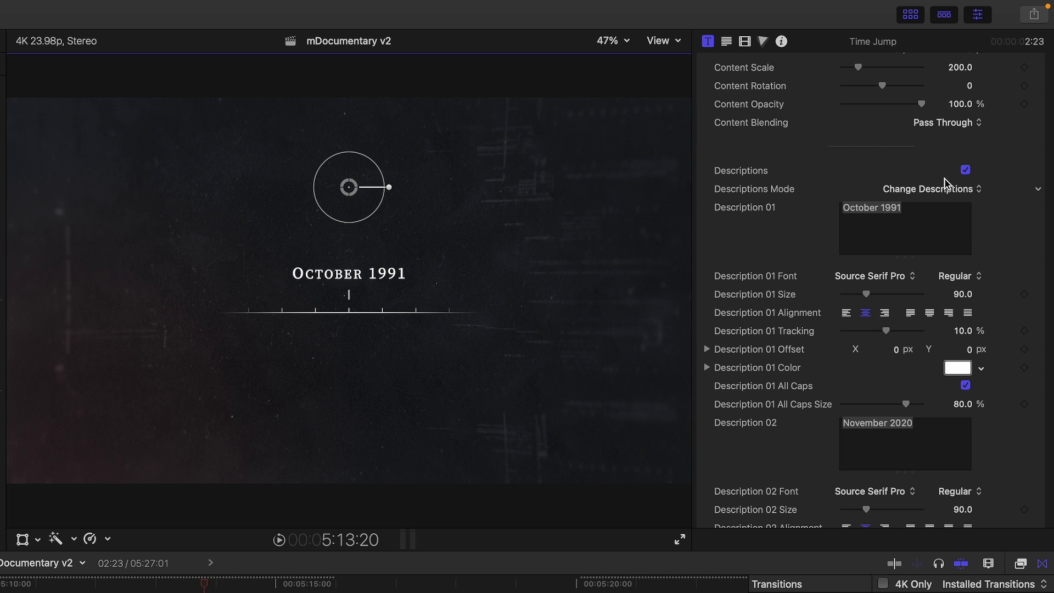
- Examine the description and timeline parameters of Time Jump, switching its Timeline graphic off and back on
scroll(812, 217, "down", 2)
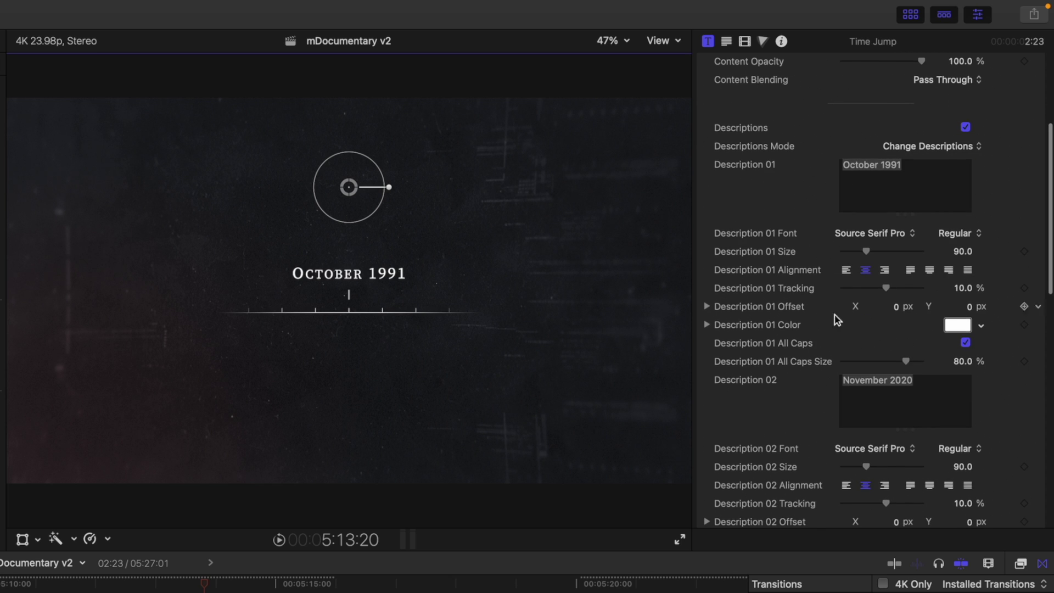
scroll(820, 351, "down", 3)
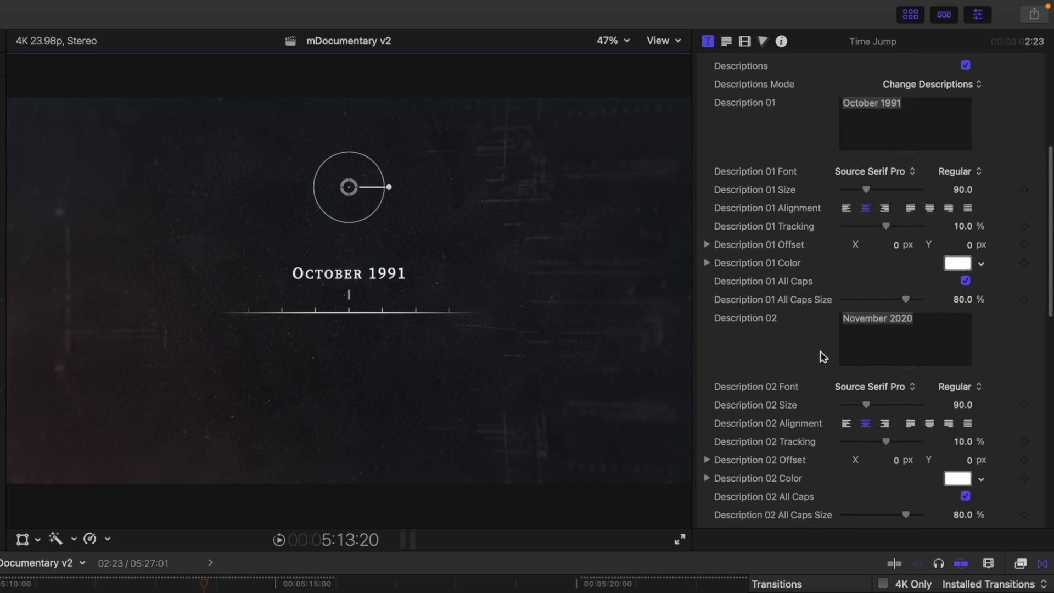
scroll(823, 357, "down", 10)
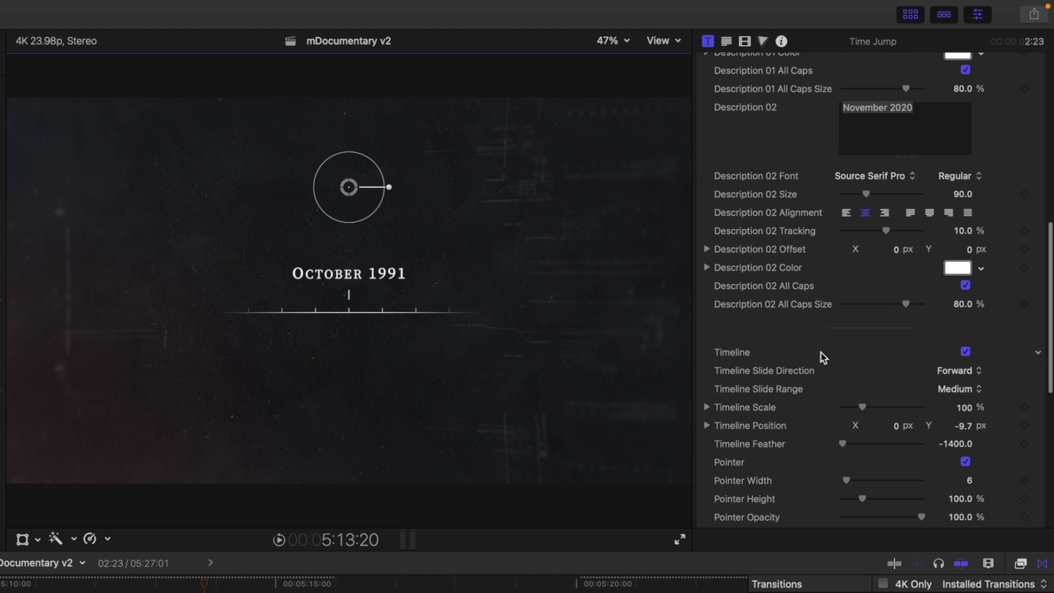
left_click(966, 352)
left_click(965, 352)
scroll(802, 383, "down", 3)
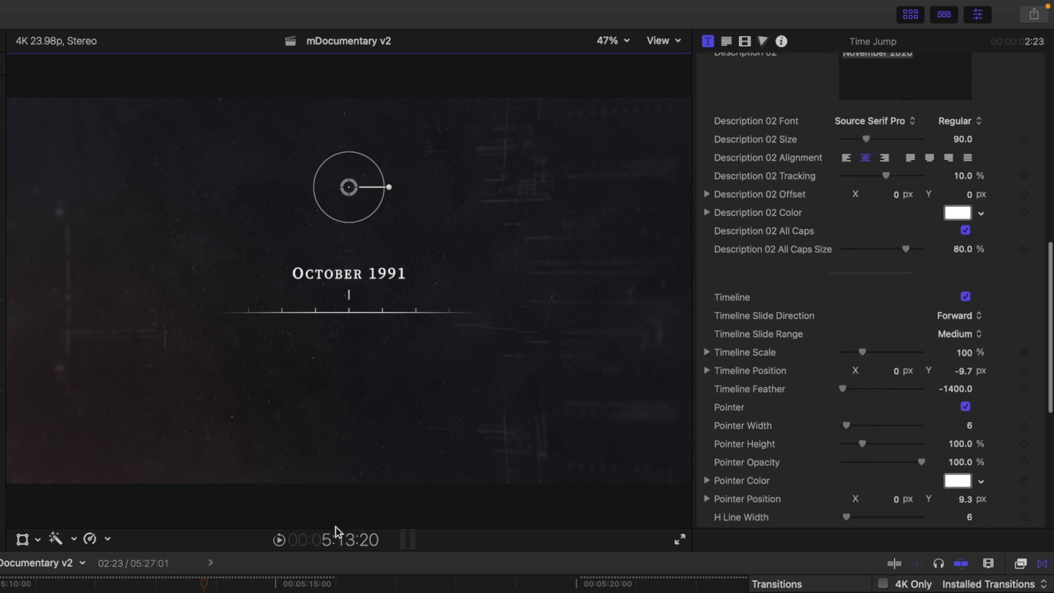
- Set the Timeline Slide Direction of the Time Jump title to Backward
mouse_move(205, 584)
left_mouse_down()
mouse_move(291, 586)
mouse_move(206, 586)
left_mouse_up()
scroll(783, 352, "up", 1)
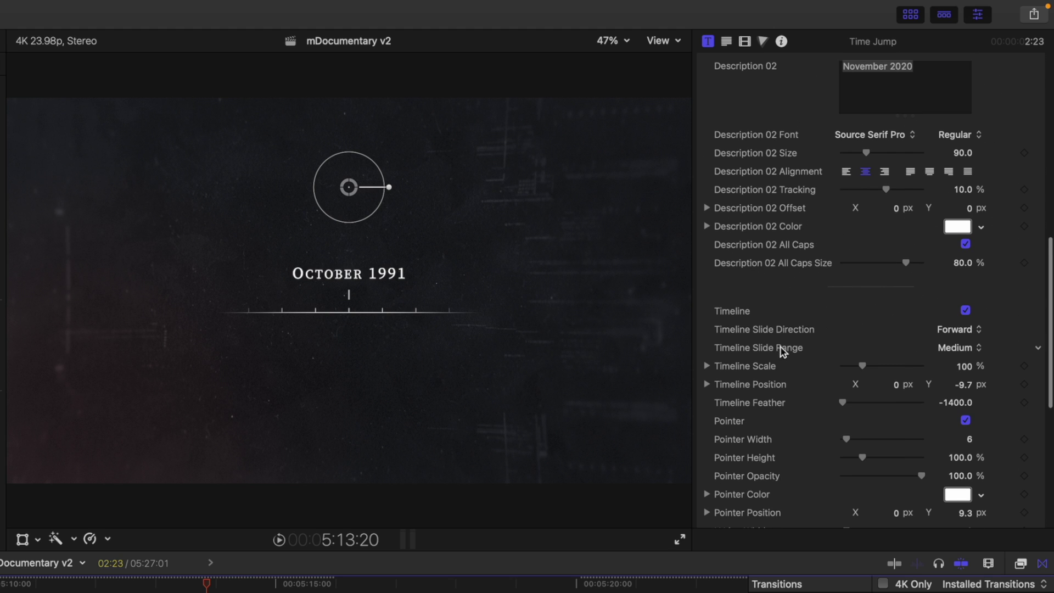
left_click(975, 332)
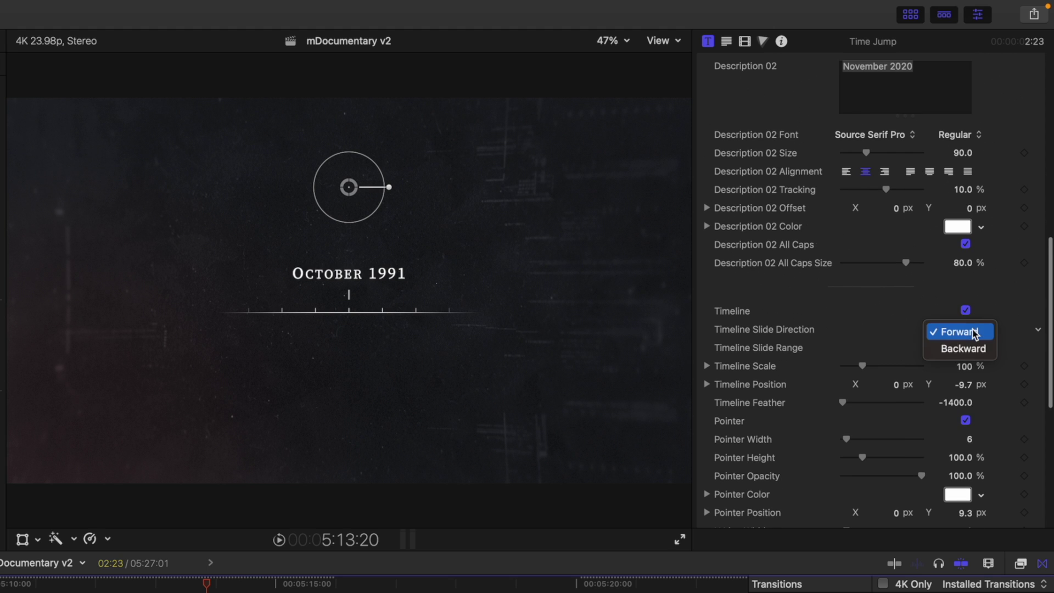
left_click(972, 349)
- Change the year in Description 02 so the second date reads November 1986
scroll(941, 358, "up", 5)
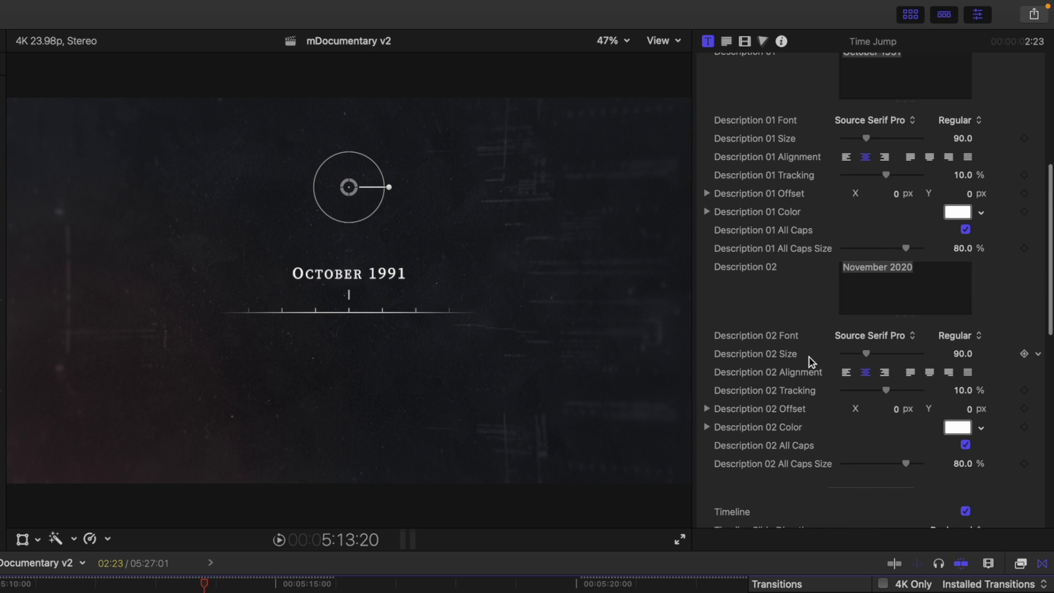
left_click(920, 275)
triple_click(896, 273)
double_click(891, 271)
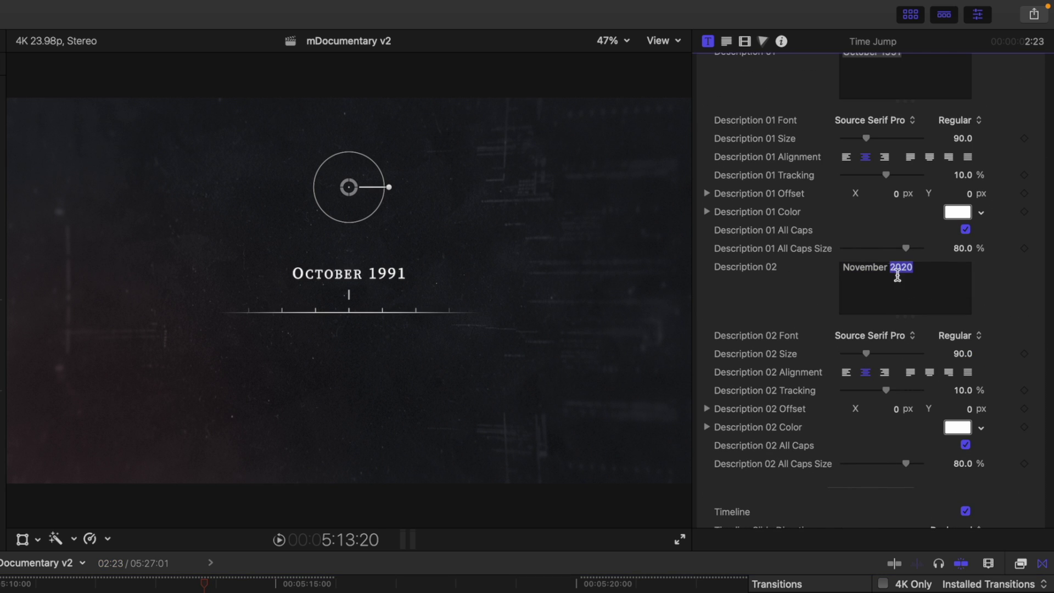
type("1986")
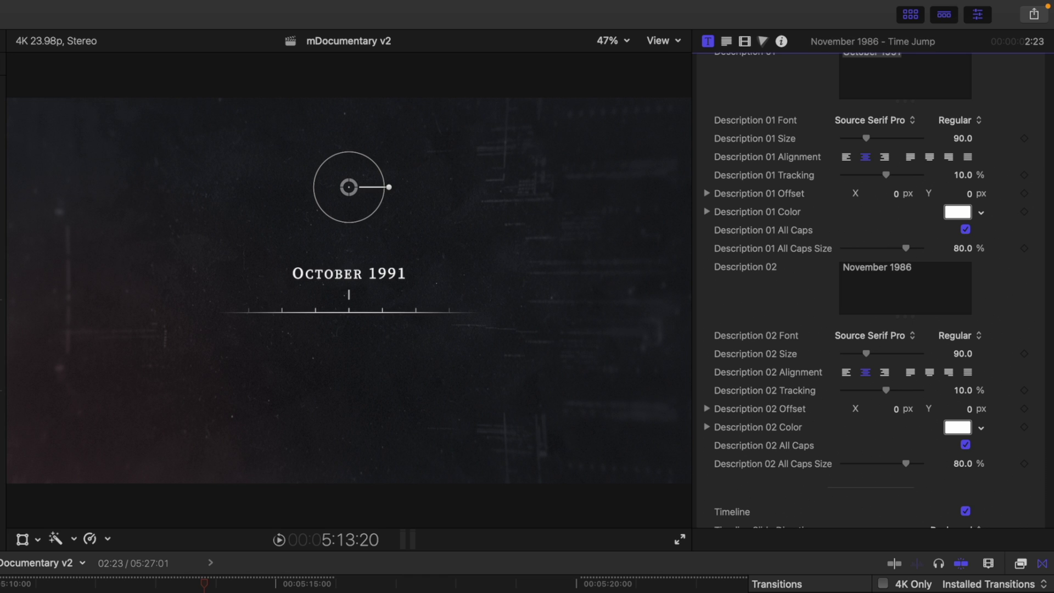
- Play the Time Jump title from the October 1991 date to check the backward jump
left_click(208, 586)
key("space")
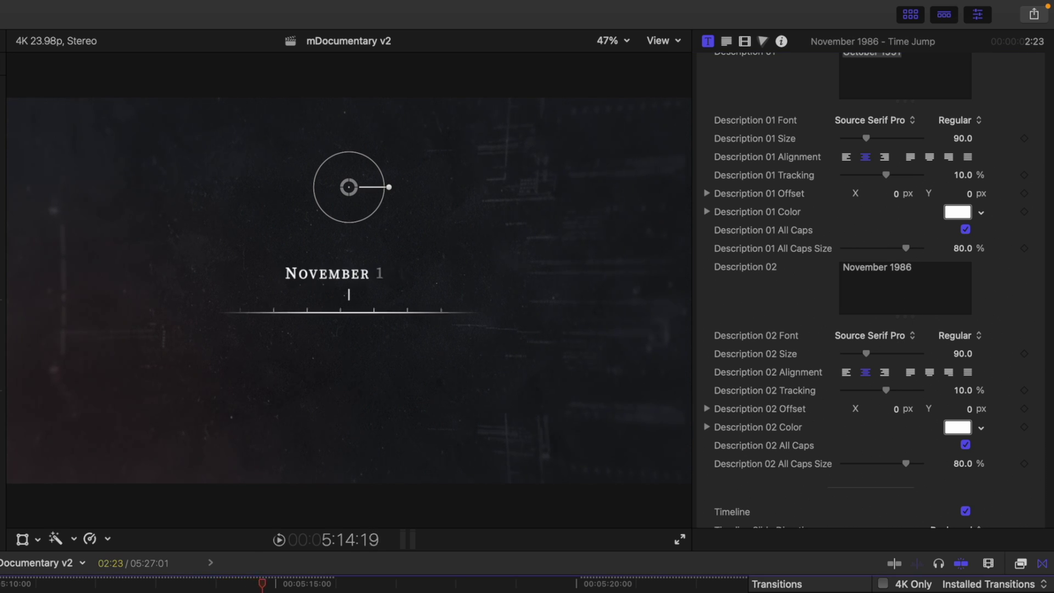
key("space")
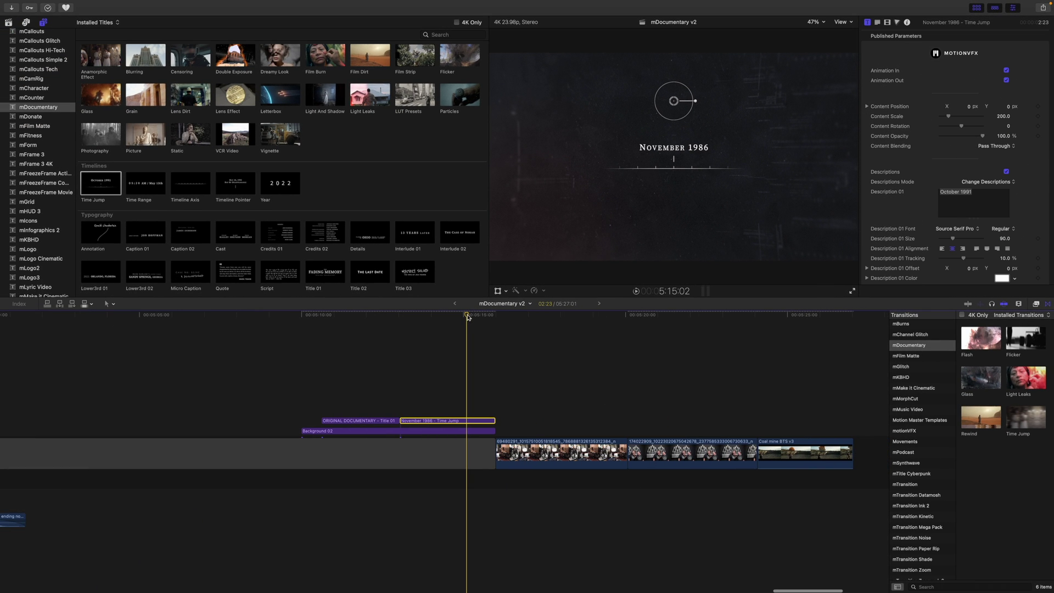
- Add the Target Zoom In movement above the first studio photo clip and trim it to 4:02 to match the clip
left_click_drag(468, 317, 528, 327)
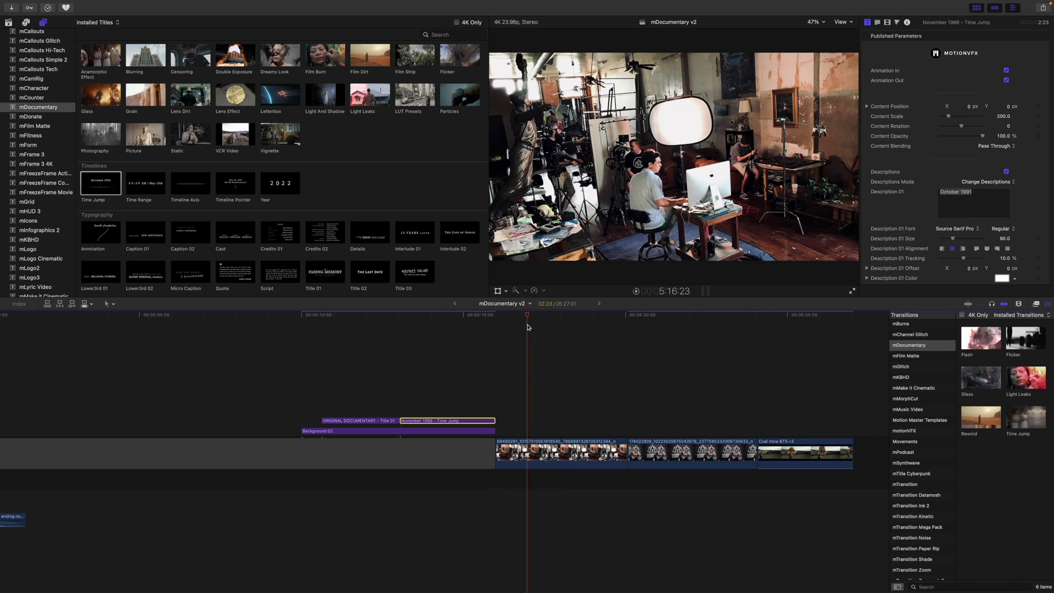
scroll(455, 268, "up", 5)
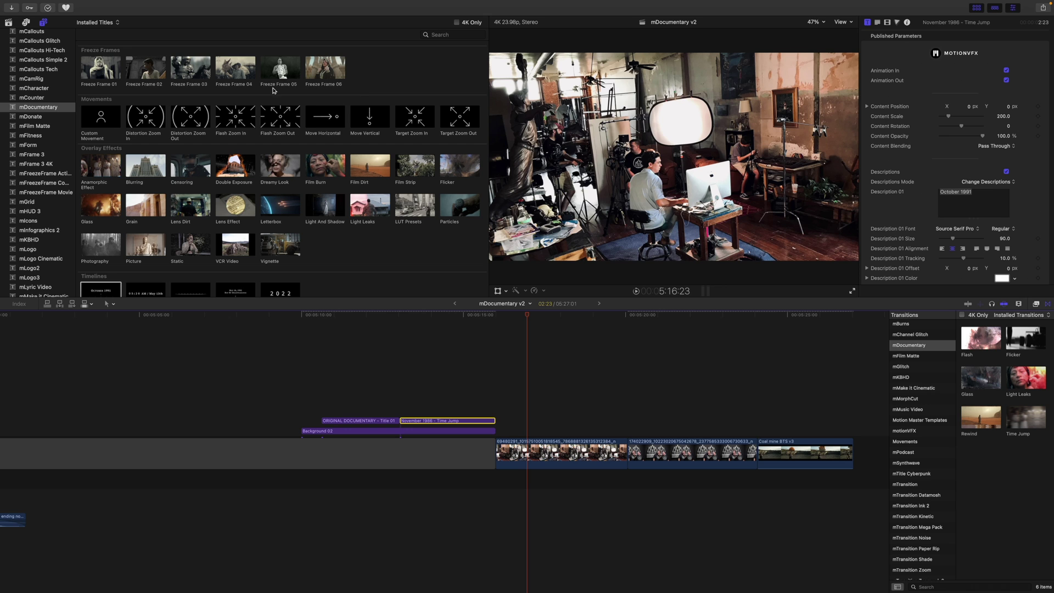
scroll(273, 90, "up", 3)
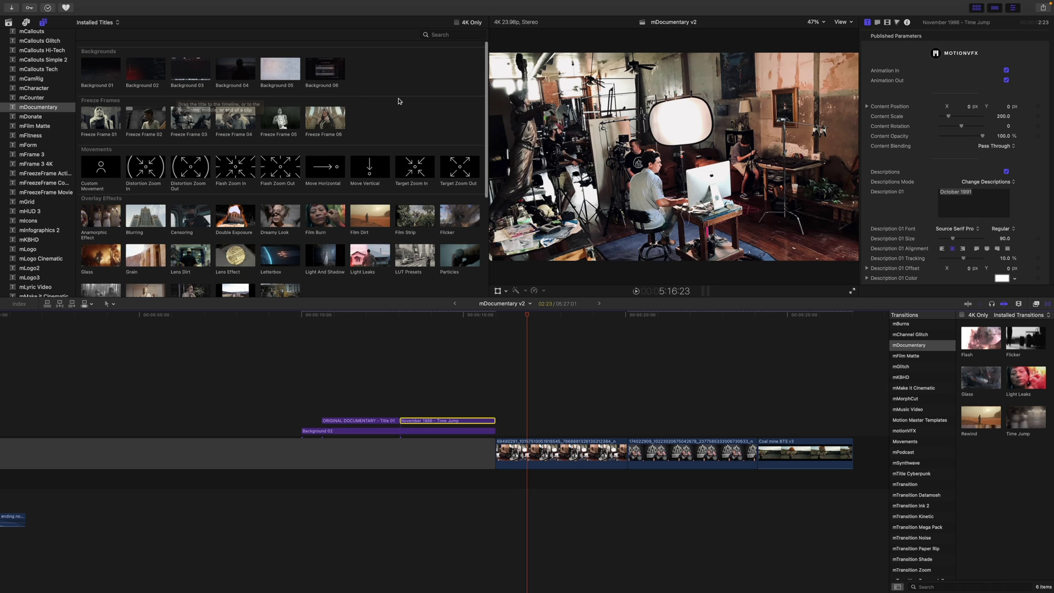
scroll(433, 161, "down", 5)
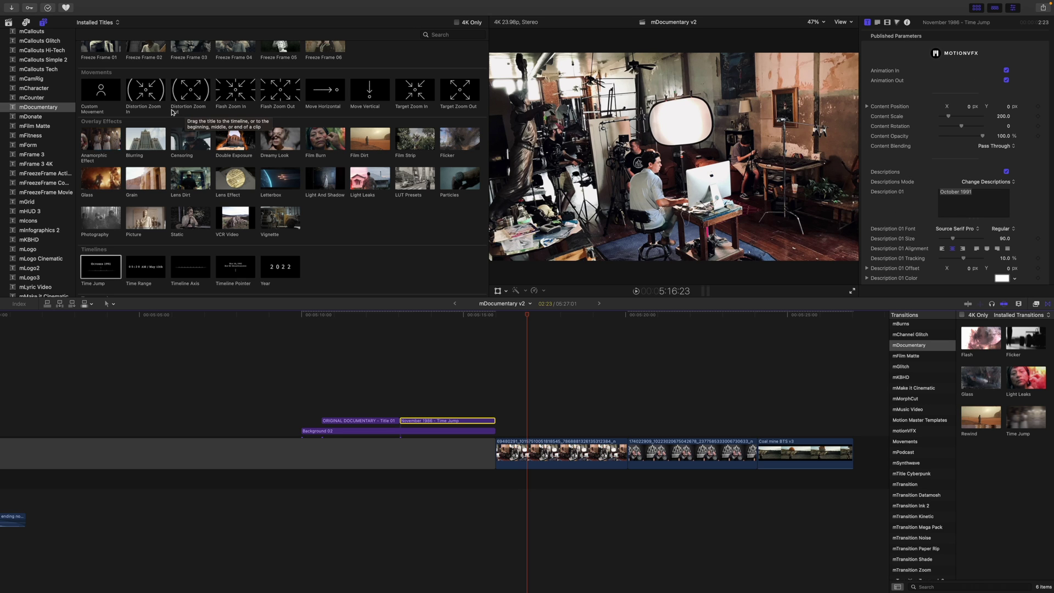
left_click_drag(414, 91, 503, 416)
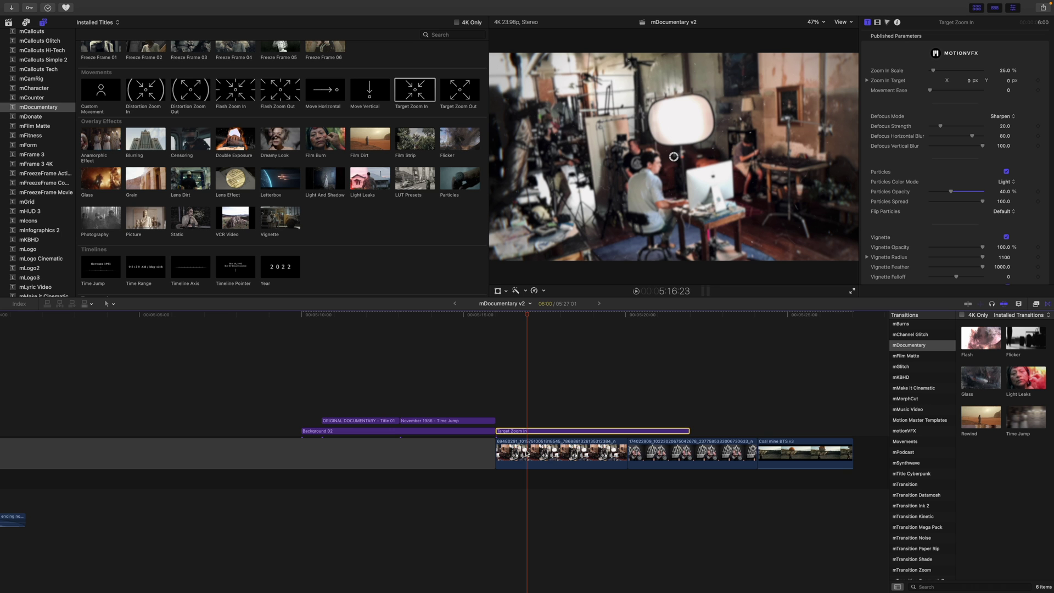
left_click_drag(688, 431, 629, 431)
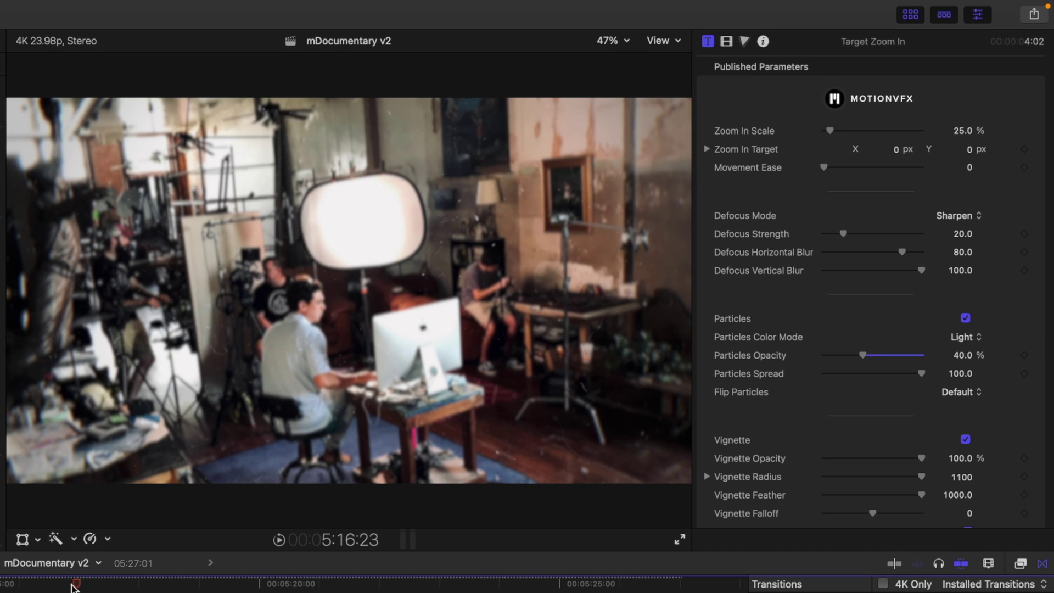
- Play the Target Zoom In effect from the start of the studio photo and park the playhead at 5:18:05
left_click_drag(74, 586, 26, 586)
key("space")
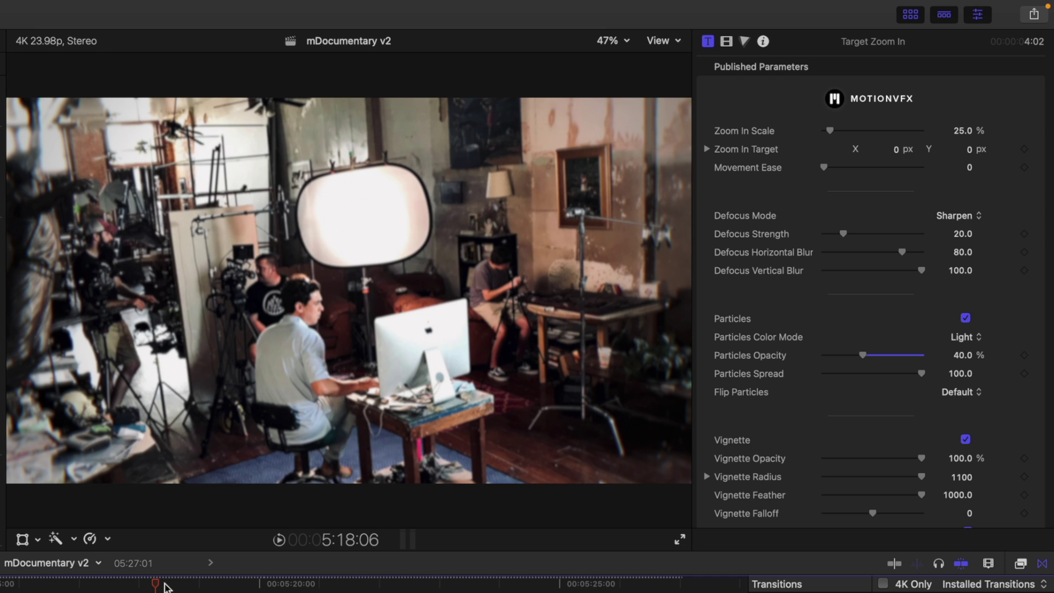
mouse_move(155, 586)
left_mouse_down()
mouse_move(79, 586)
mouse_move(187, 588)
mouse_move(48, 589)
mouse_move(195, 589)
mouse_move(65, 589)
mouse_move(173, 589)
mouse_move(83, 588)
mouse_move(151, 588)
left_mouse_up()
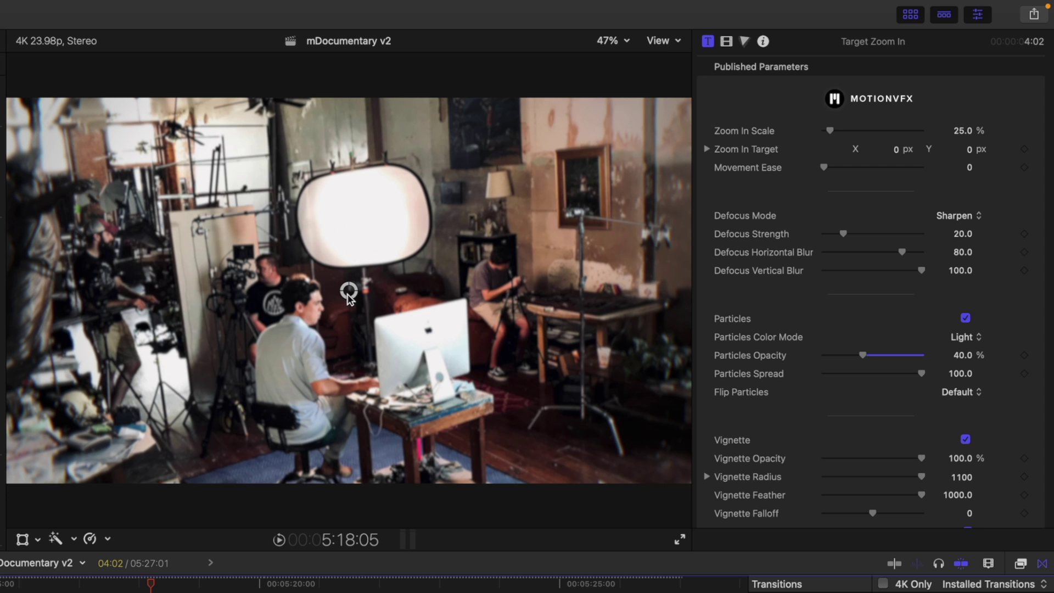
- Move the Zoom In Target to X -0.23 px, Y 0 px near the man in the black T-shirt and raise Zoom In Scale to 69.49%
left_click_drag(349, 292, 281, 286)
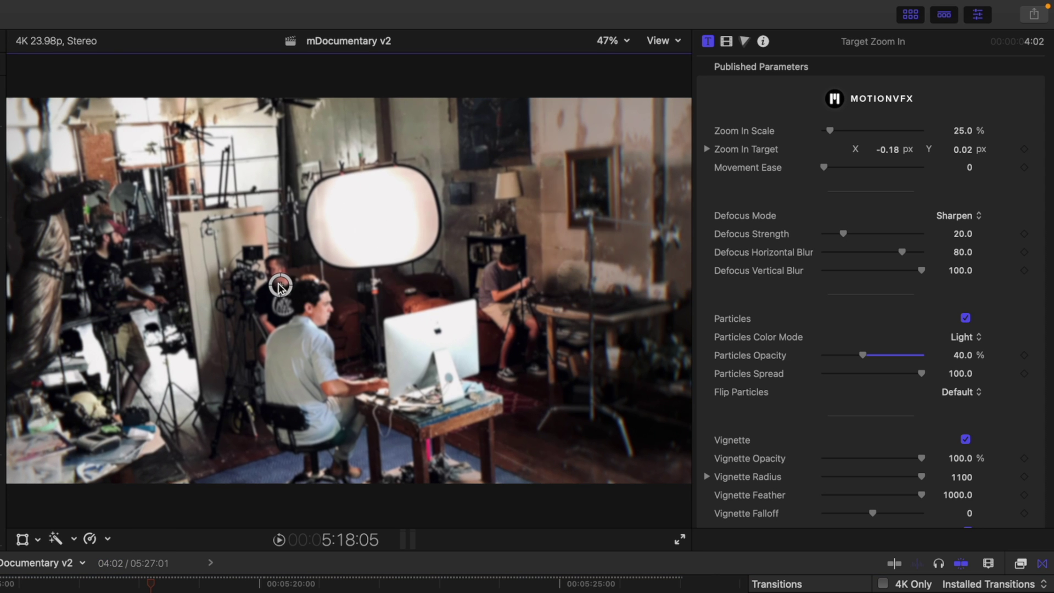
left_click_drag(394, 298, 569, 252)
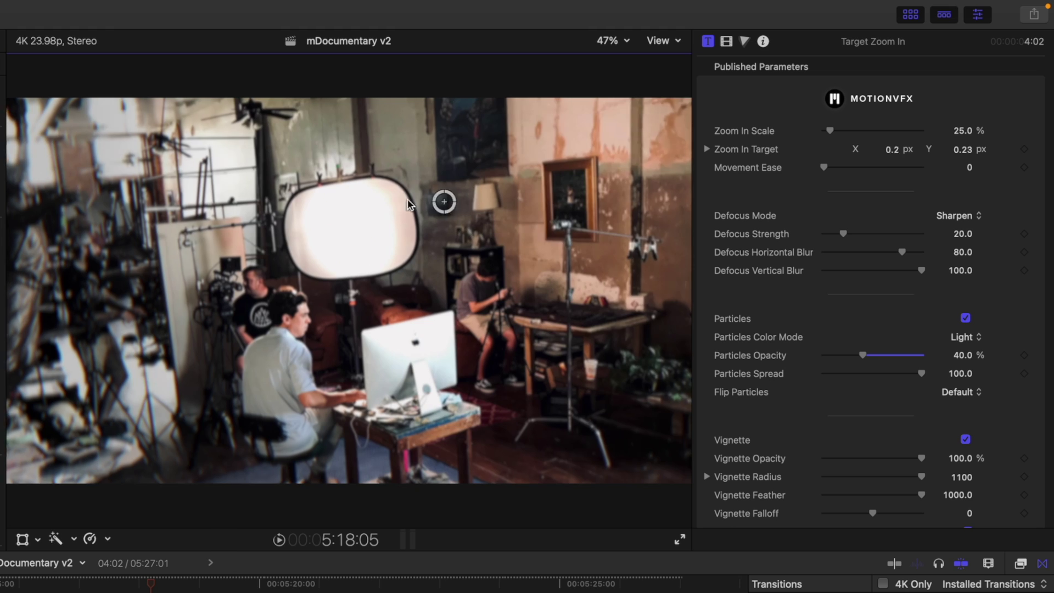
left_click_drag(427, 206, 231, 220)
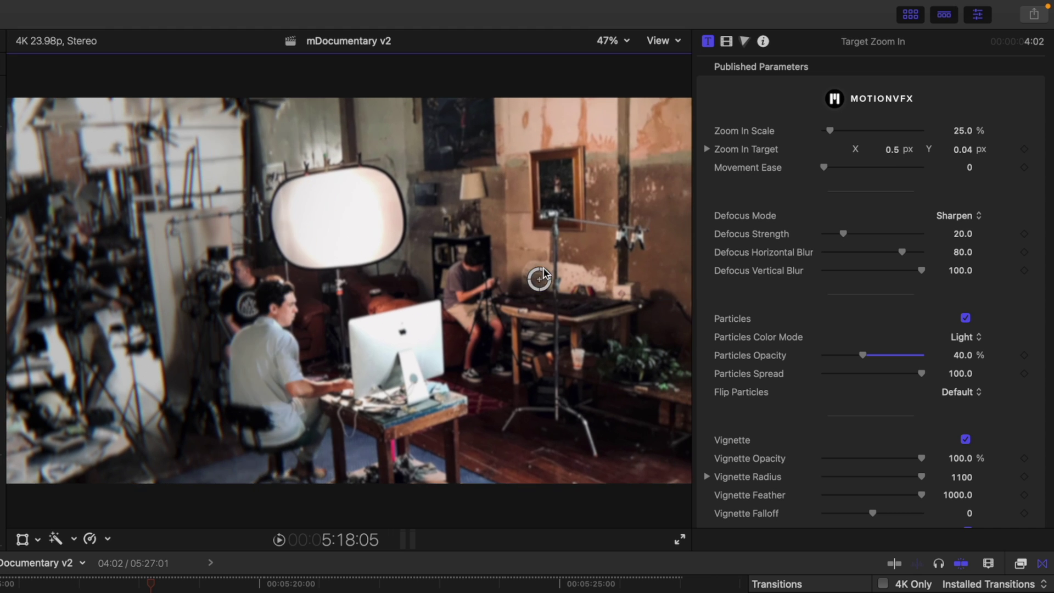
left_click_drag(544, 275, 591, 193)
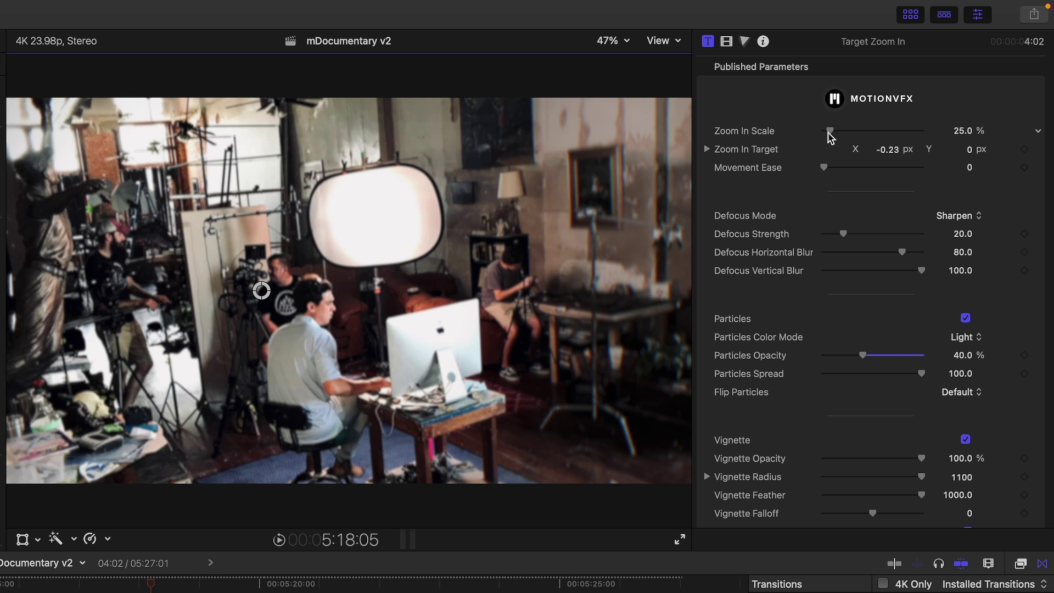
left_click_drag(830, 130, 840, 131)
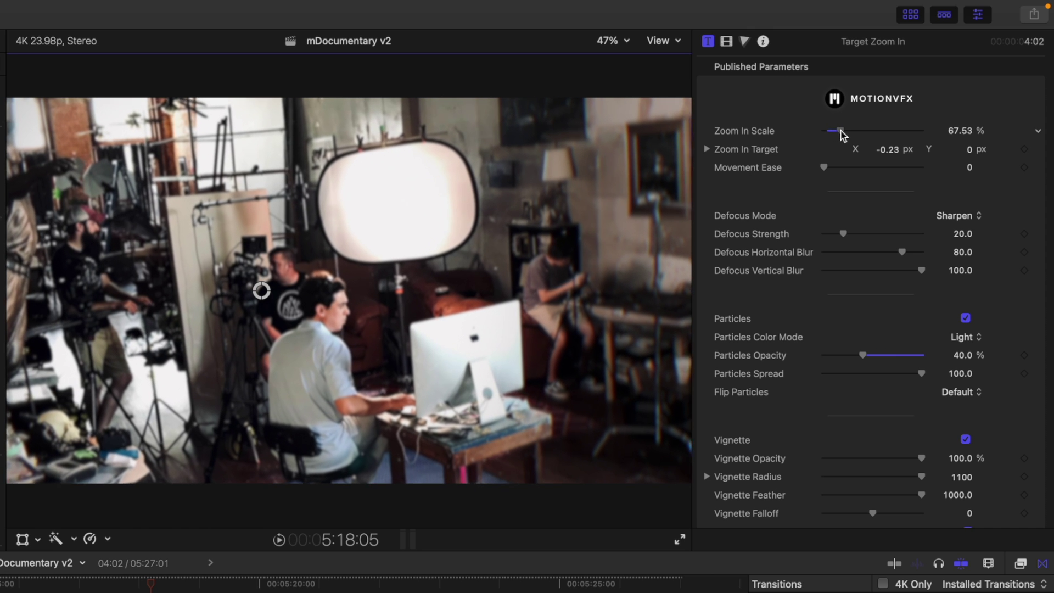
- Try the maximum Movement Ease on Target Zoom In at different playhead positions and return it to 0
mouse_move(152, 584)
left_mouse_down()
mouse_move(44, 584)
mouse_move(229, 585)
mouse_move(136, 585)
left_mouse_up()
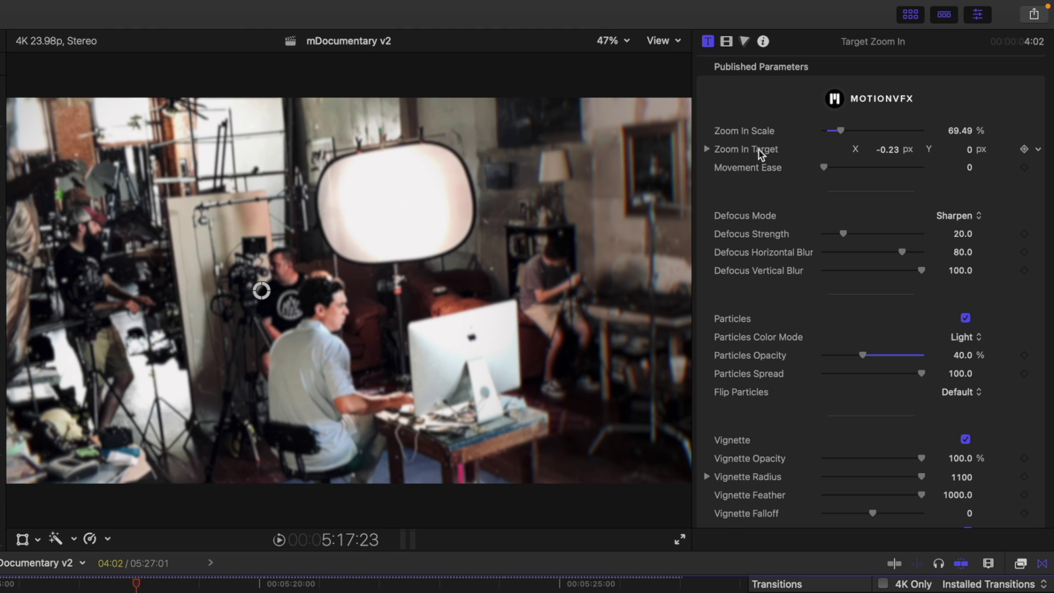
left_click_drag(825, 168, 936, 172)
left_click_drag(136, 584, 156, 585)
left_click_drag(924, 170, 810, 172)
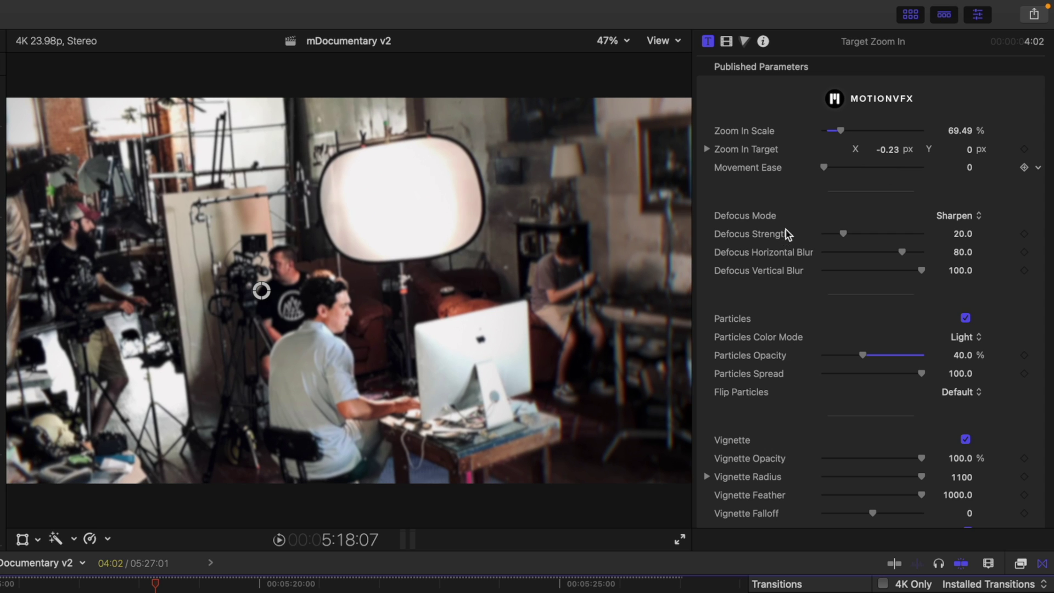
- Try the Blur Defocus Mode on Target Zoom In with a preview, restore Sharpen and check the frame at 5:19:08
left_click(958, 218)
left_click(960, 235)
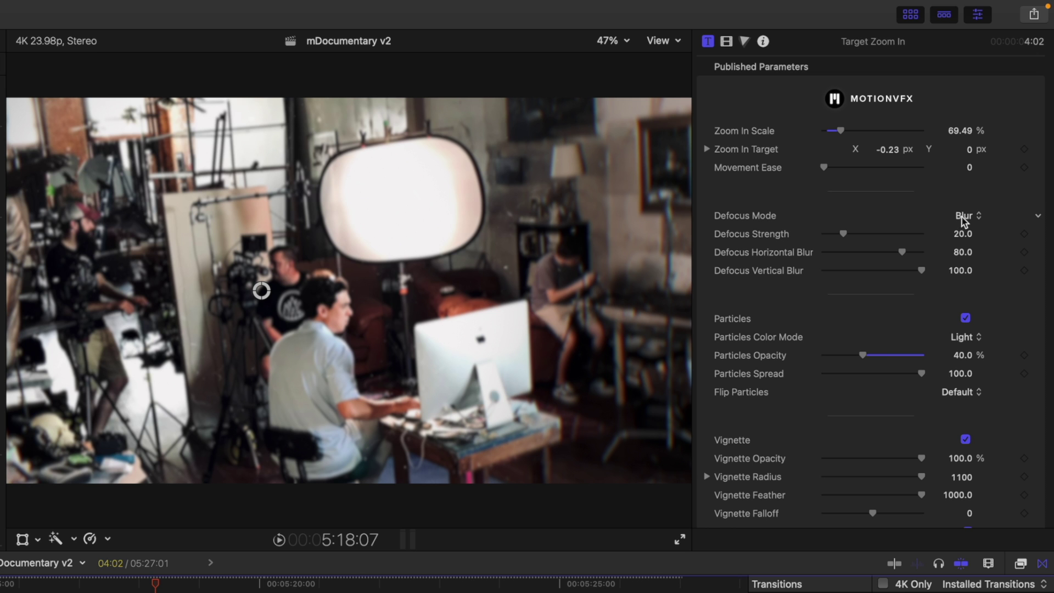
key("slash")
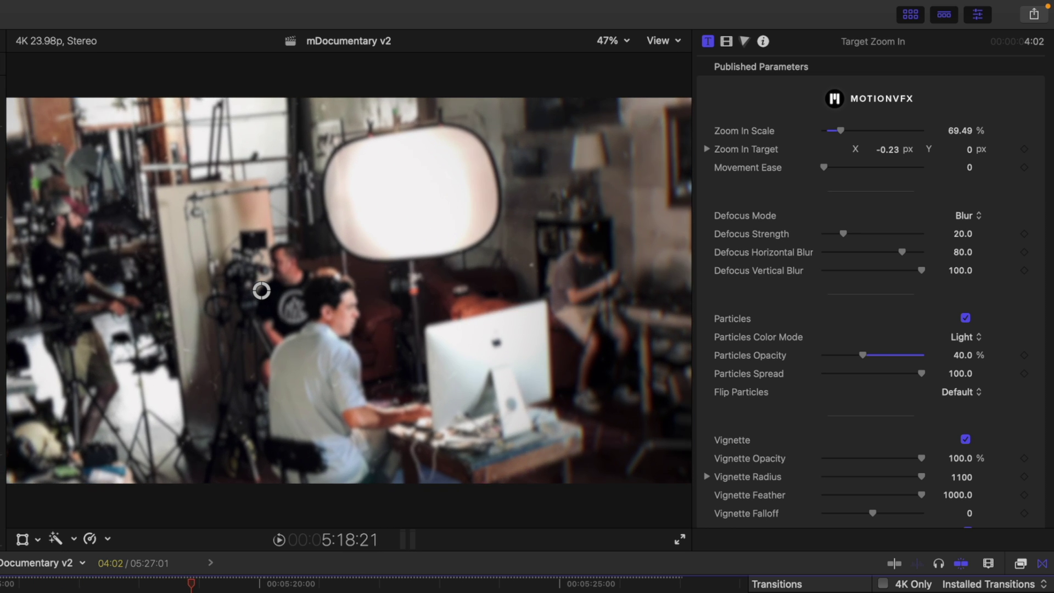
left_click(968, 216)
left_click(969, 201)
left_click_drag(174, 586, 201, 584)
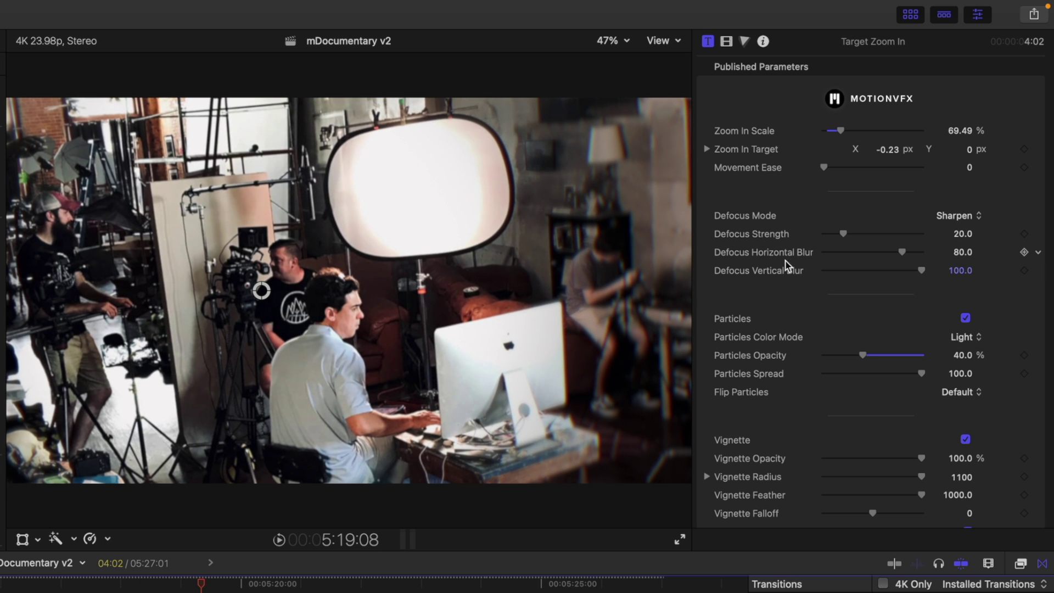
- Try the Dark Particles Color Mode on Target Zoom In and restore Light
scroll(773, 281, "down", 5)
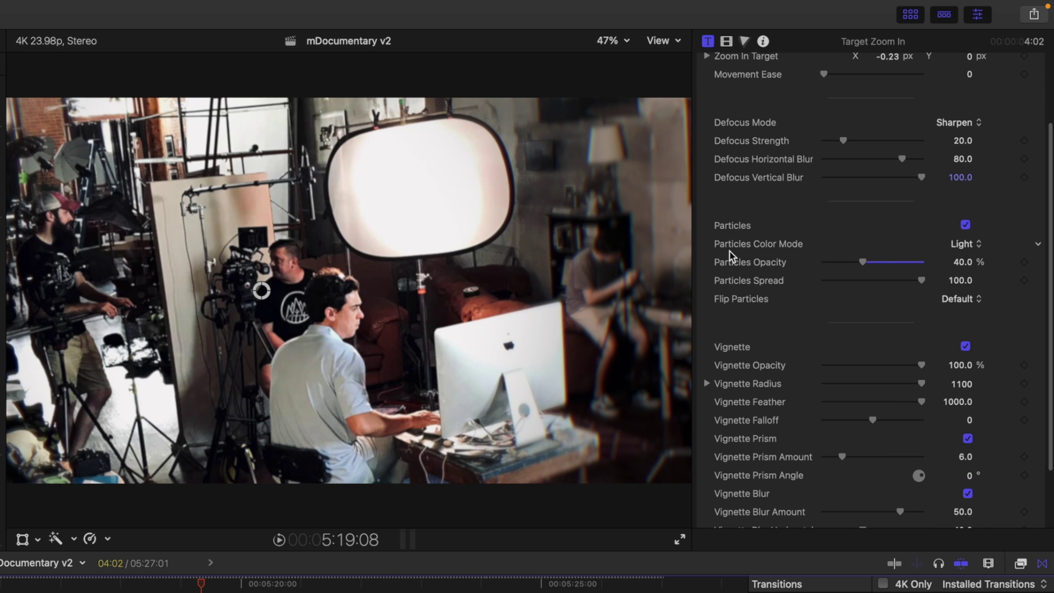
left_click(965, 244)
key("Escape")
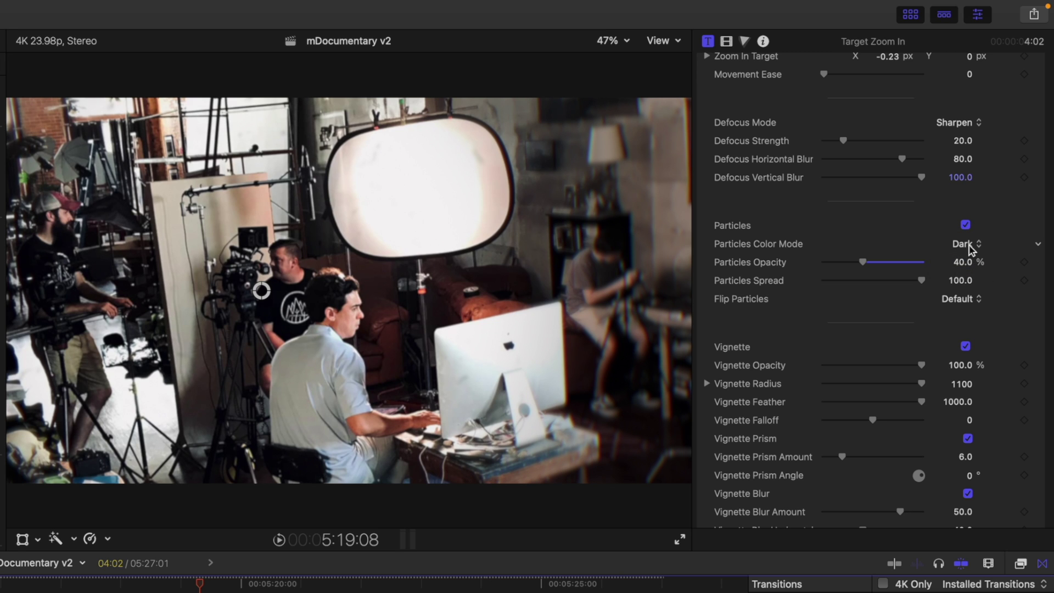
left_click(971, 246)
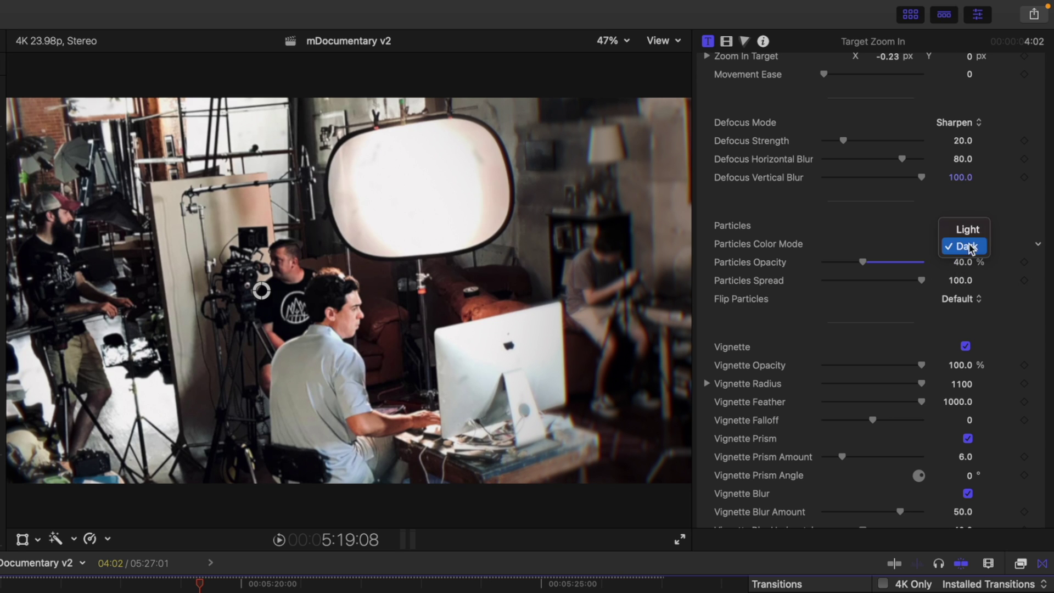
left_click(968, 229)
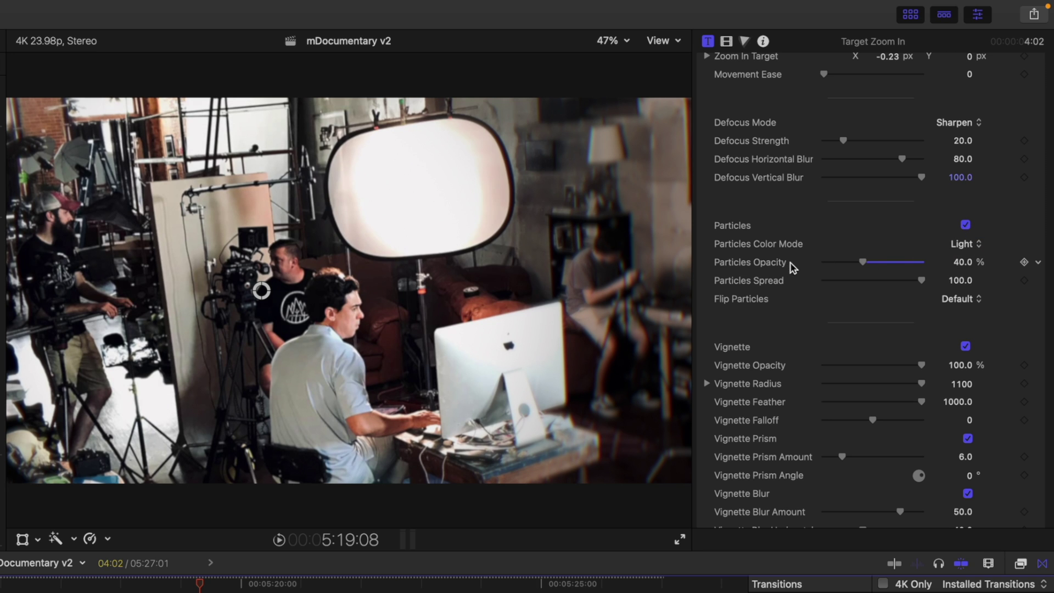
- Raise Particles Opacity to 100% and review the particle spread and flip settings with the playhead at 5:17:05
left_click_drag(863, 264, 951, 264)
left_click_drag(199, 585, 74, 585)
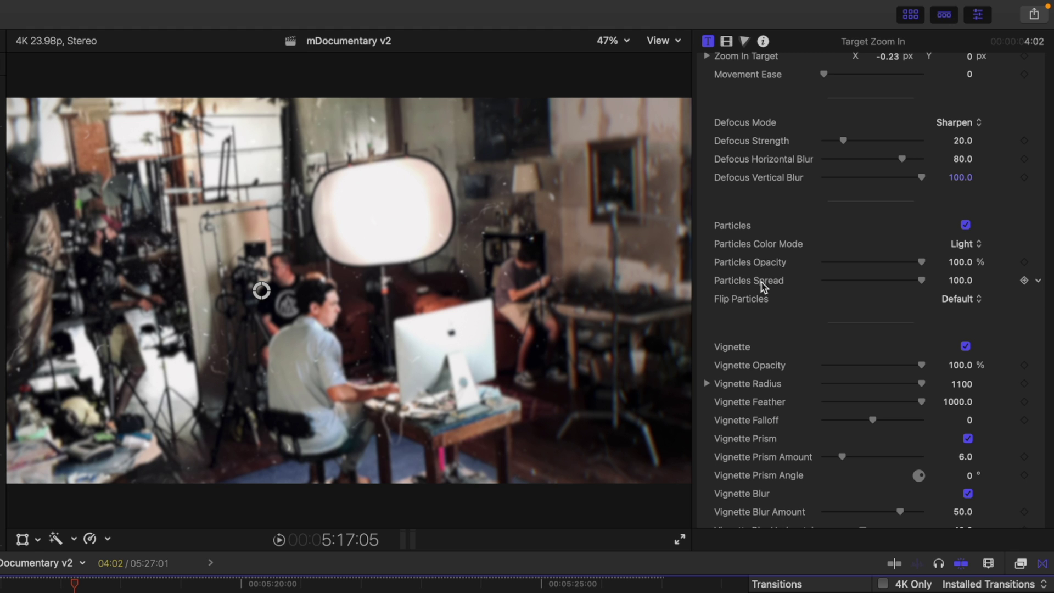
left_click_drag(921, 280, 947, 297)
left_click(960, 300)
left_click(913, 296)
scroll(780, 362, "down", 3)
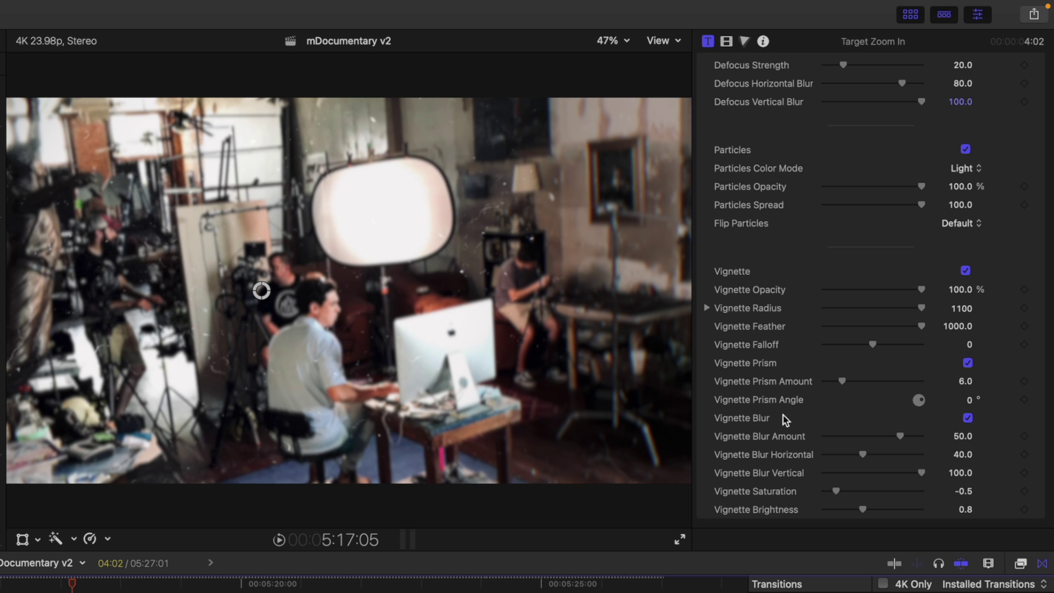
- Nudge the Zoom In Target slightly in the studio photo and play the effect from 5:16:00
mouse_move(262, 291)
left_mouse_down()
mouse_move(223, 230)
mouse_move(397, 351)
mouse_move(131, 323)
mouse_move(428, 338)
mouse_move(460, 320)
mouse_move(240, 272)
mouse_move(263, 273)
left_mouse_up()
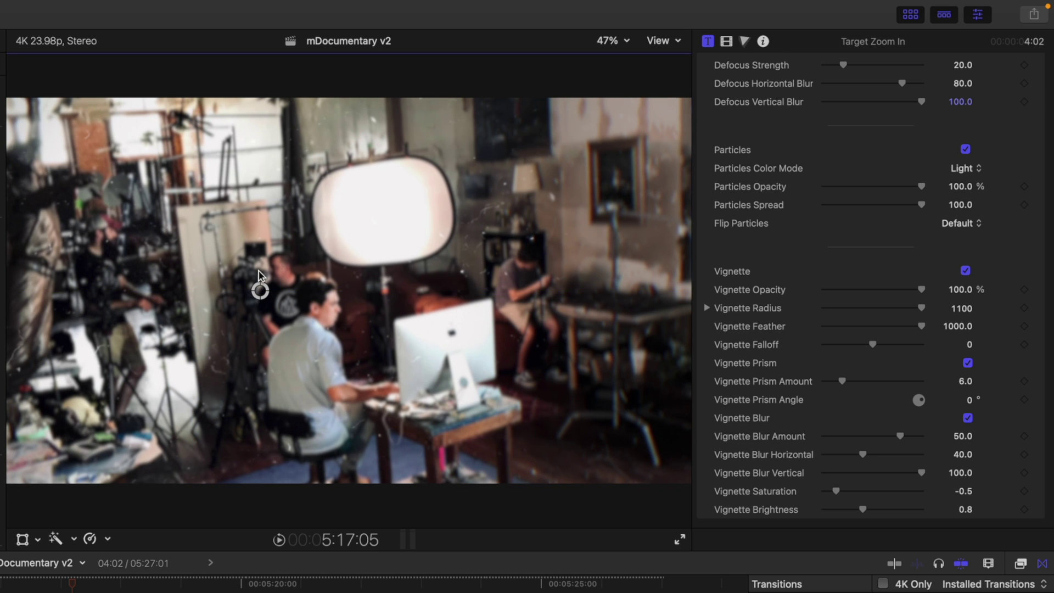
left_click(66, 584)
left_click_drag(66, 584, 3, 583)
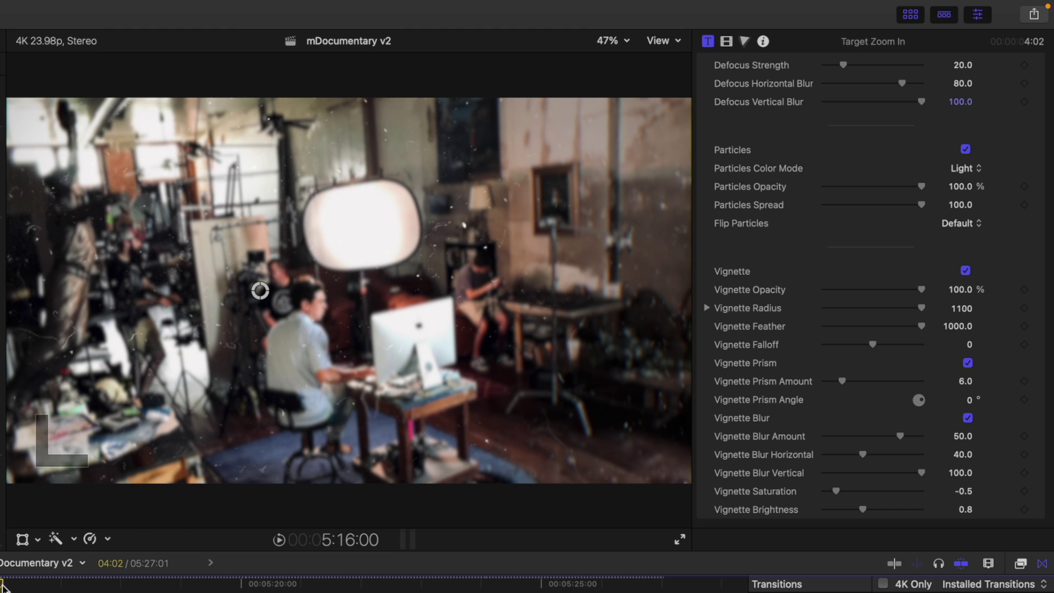
key("space")
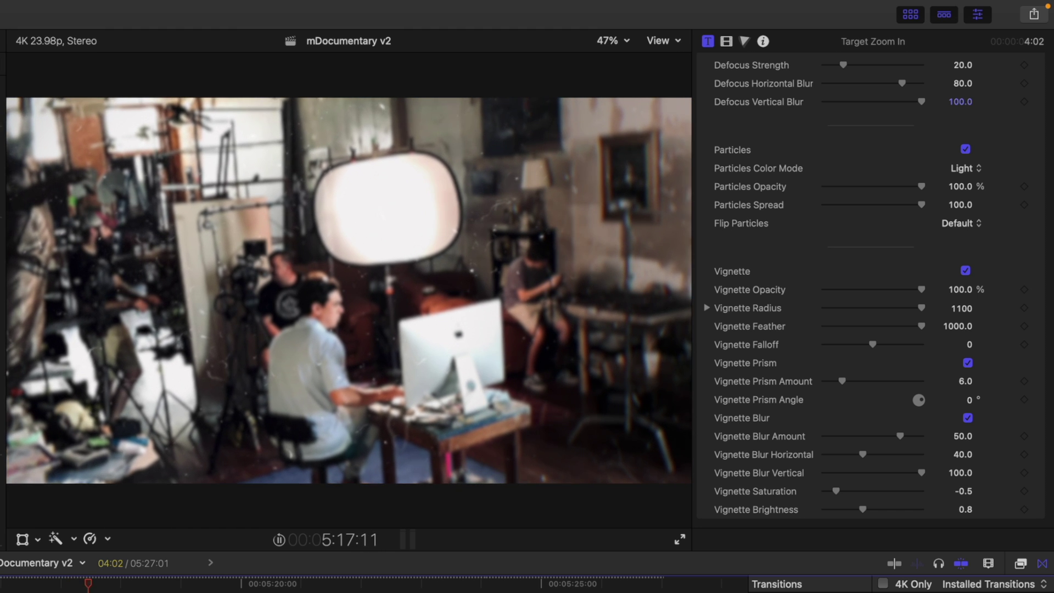
key("space")
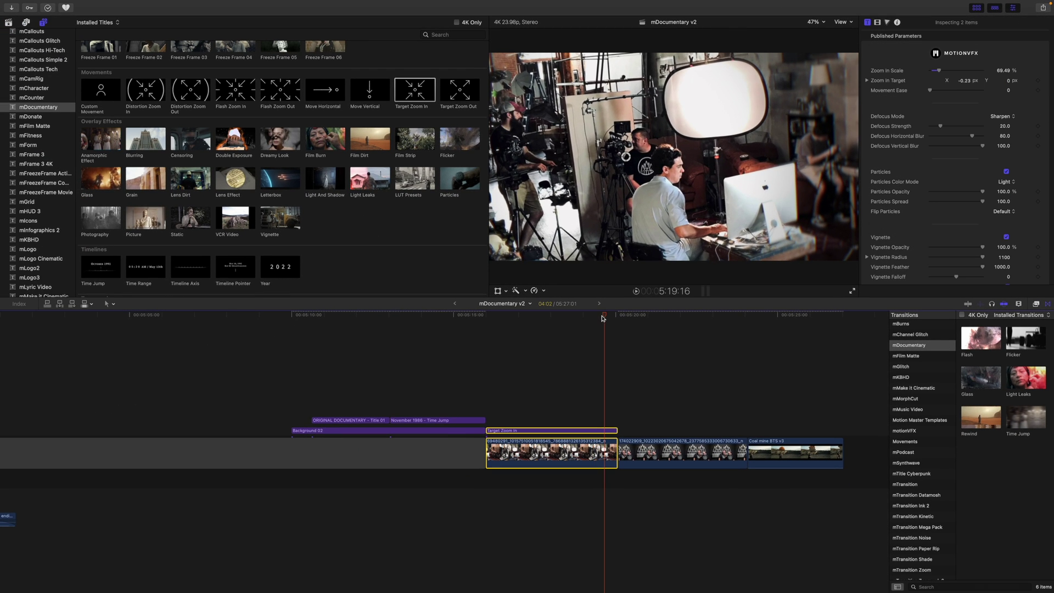
- Add the Picture overlay effect above the award photo, shorten it to 4:00 to match the clip, and park the playhead at 5:21:07
left_click_drag(603, 318, 622, 329)
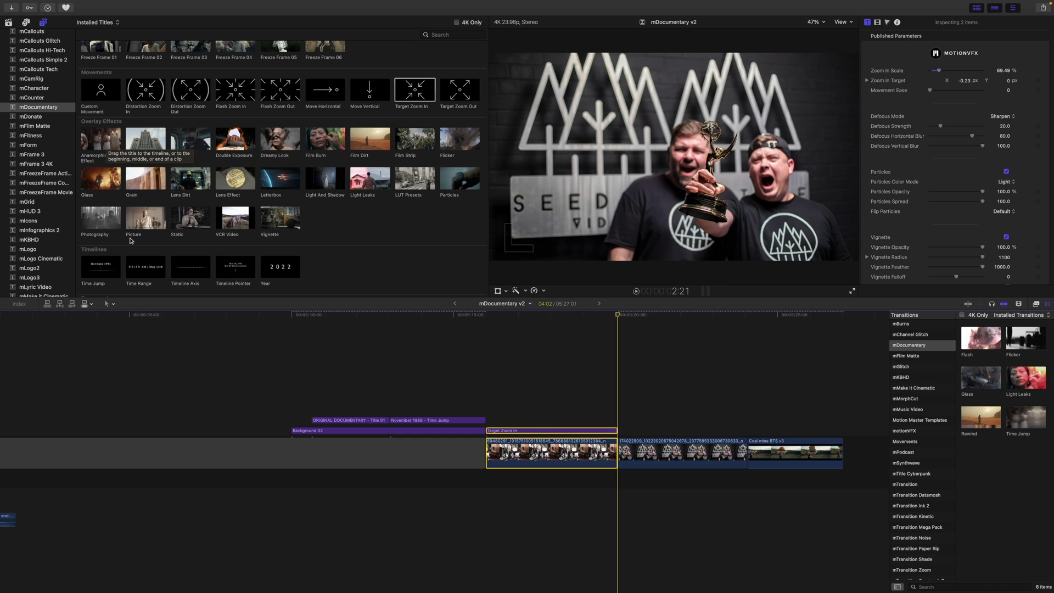
left_click_drag(133, 221, 621, 418)
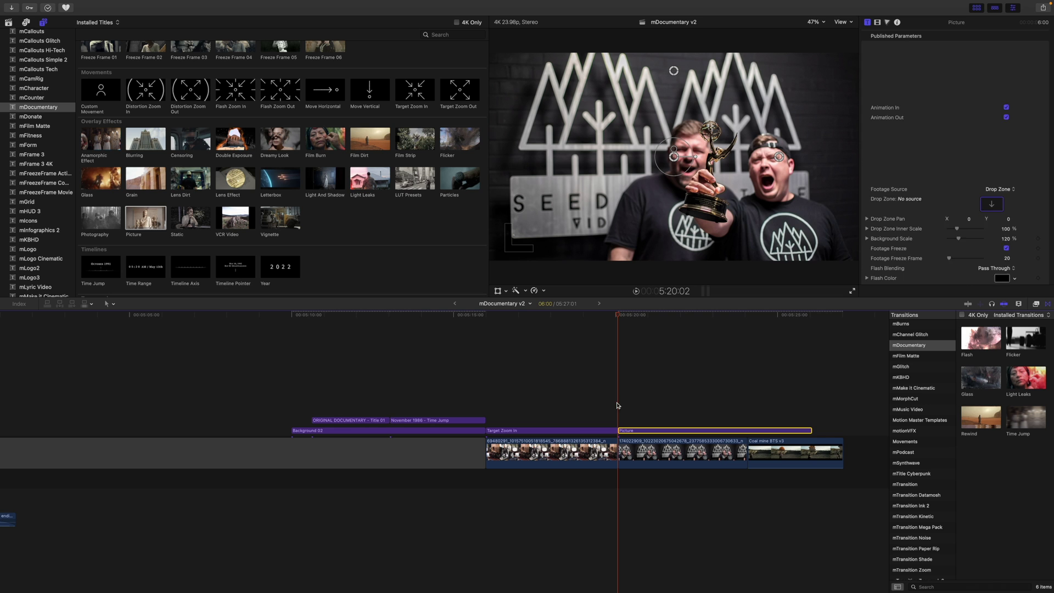
left_click_drag(810, 431, 746, 431)
left_click_drag(617, 318, 660, 322)
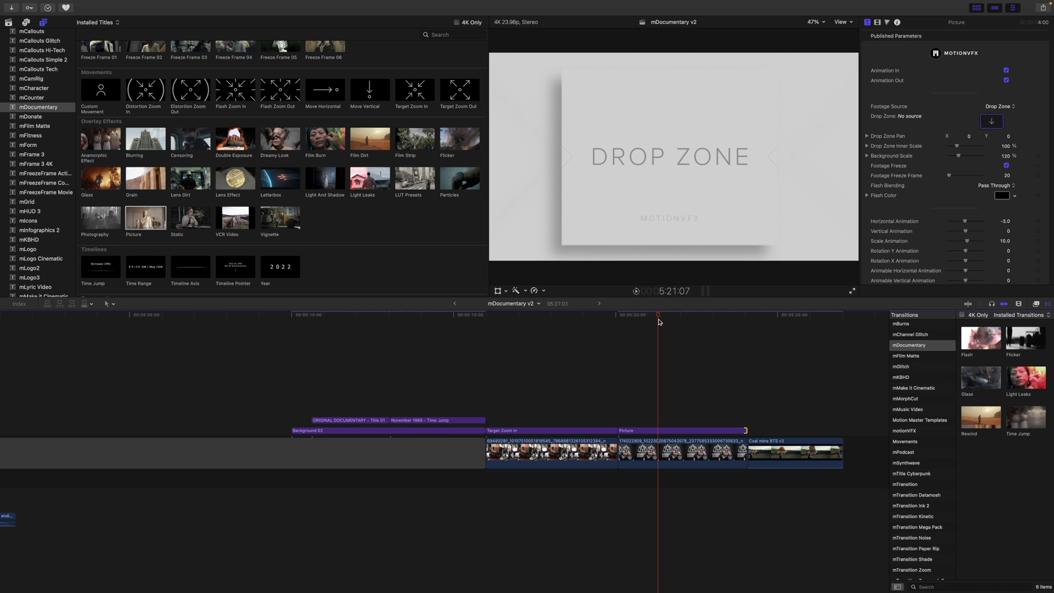
- Fill the Picture effect's Drop Zone with the award photo from the 11-28-22 event and check it in the timeline
left_click(670, 174)
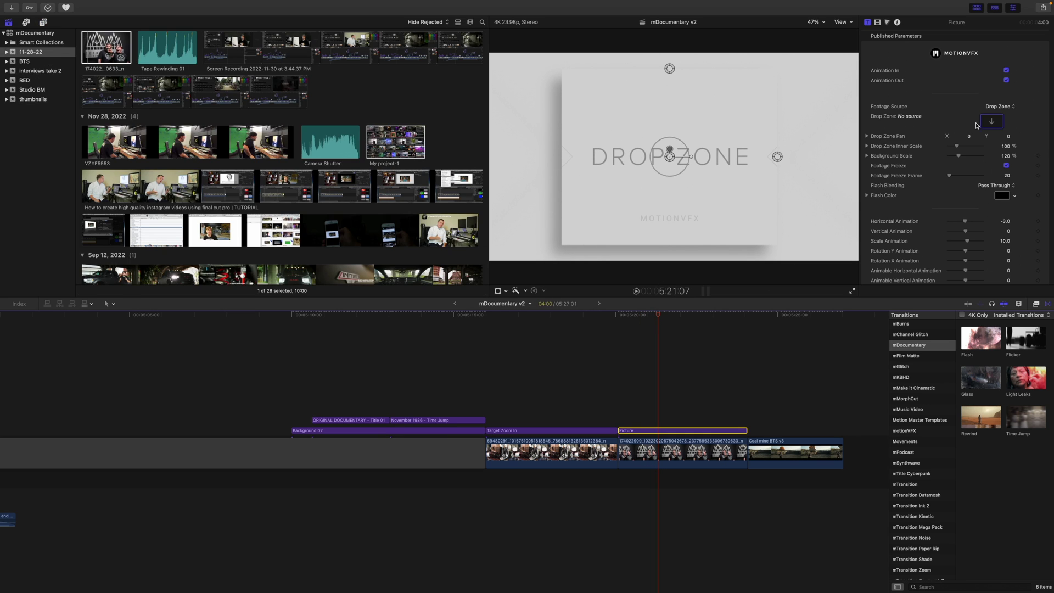
left_click(88, 55)
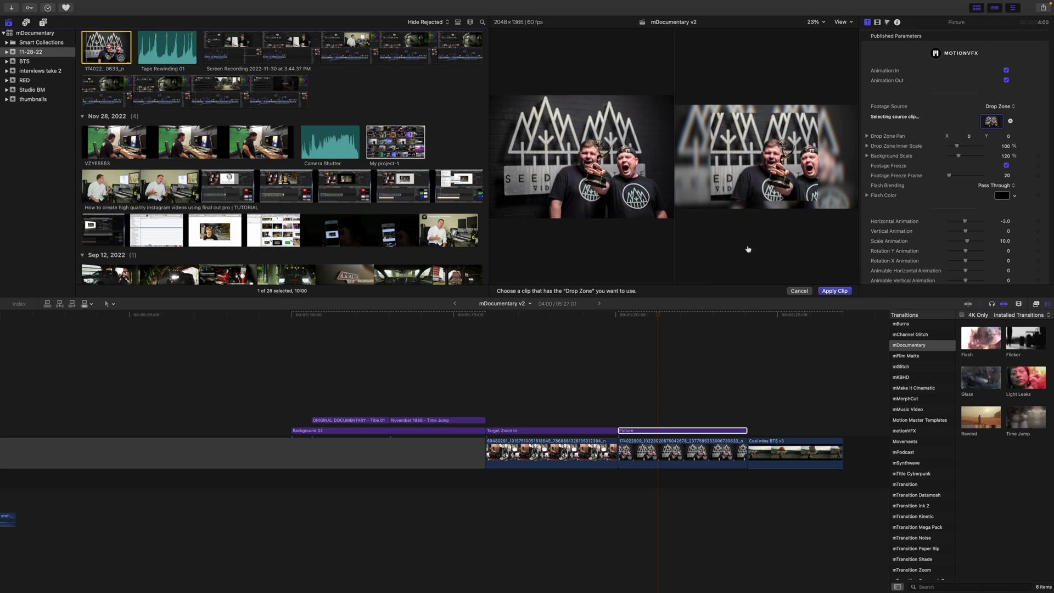
left_click(835, 291)
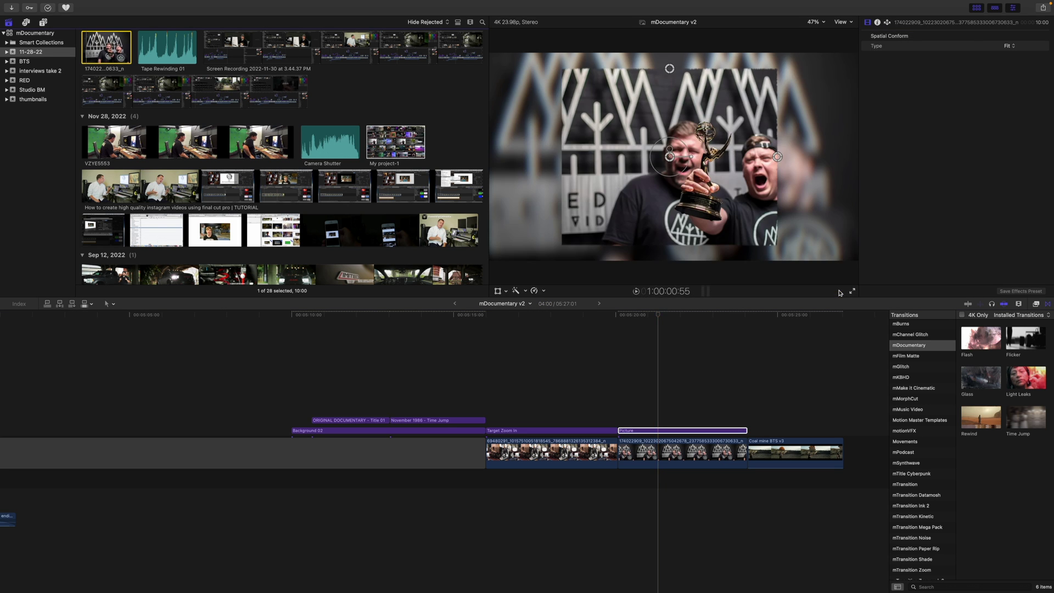
left_click(661, 317)
left_click(649, 431)
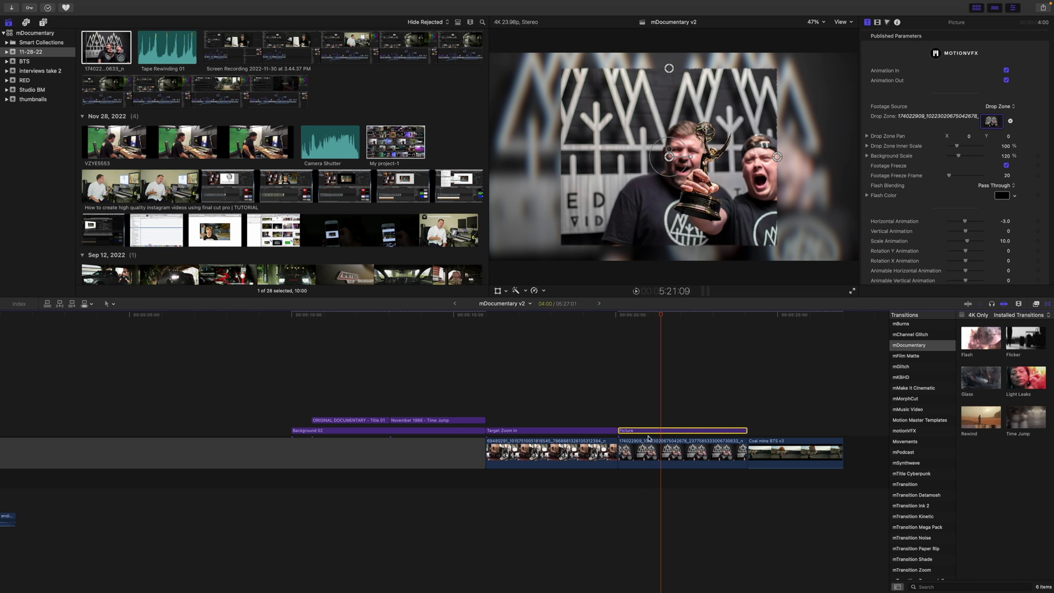
- Try inserting the Picture effect into the primary storyline before the award photo and undo it
left_click_drag(649, 439, 649, 454)
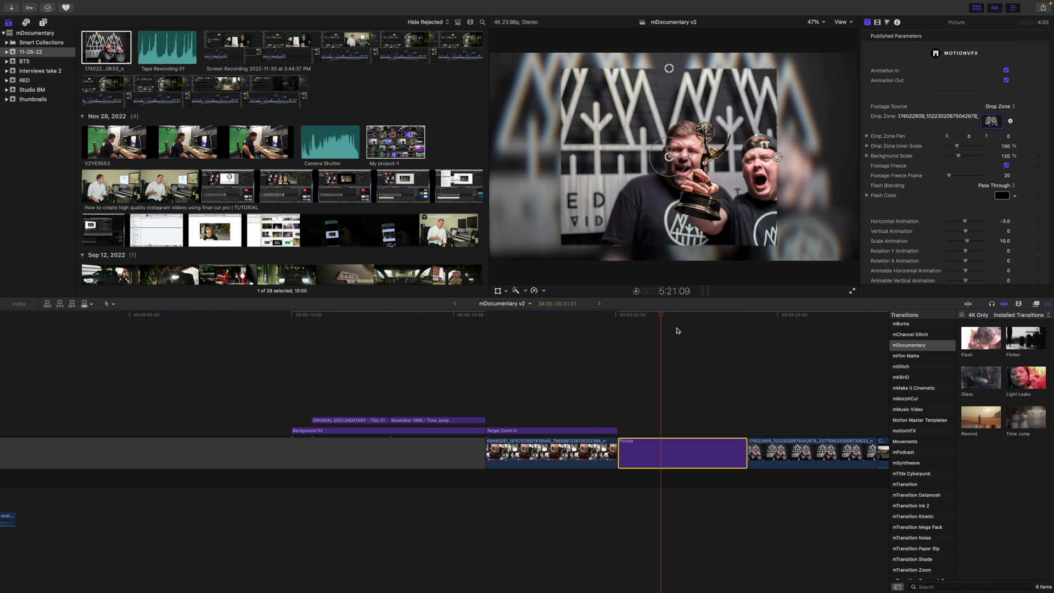
key("slash")
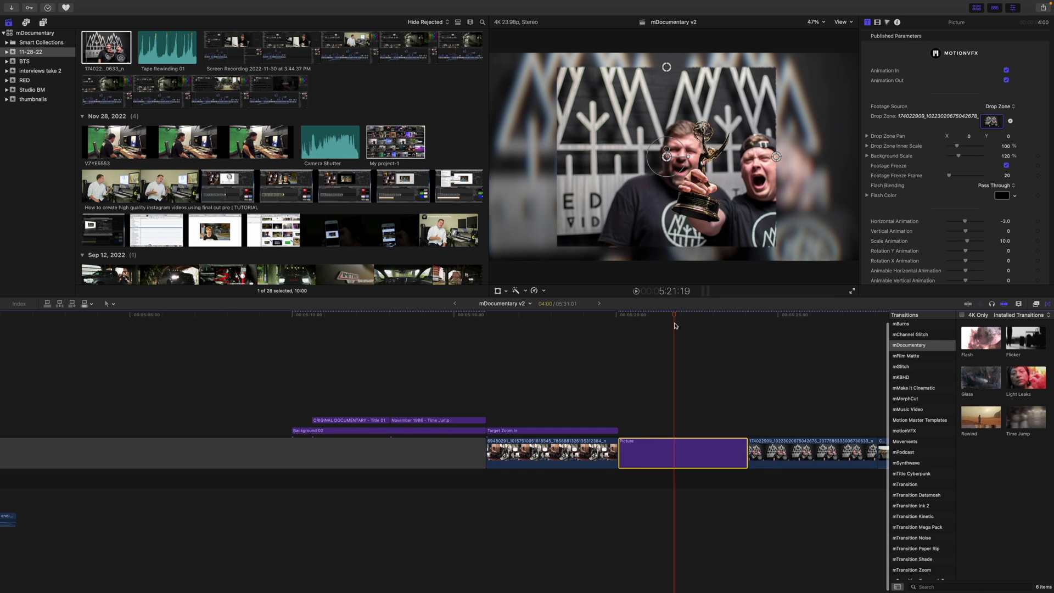
key("super+z")
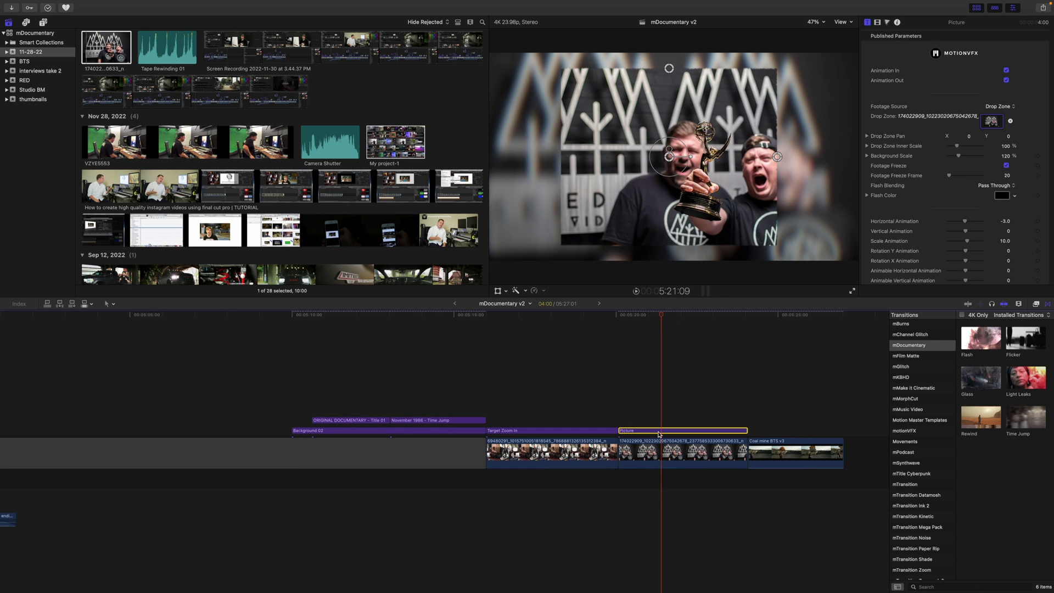
- Set the Picture effect's Footage Source to Background Footage and check the frame at 5:21:19
left_click(659, 436)
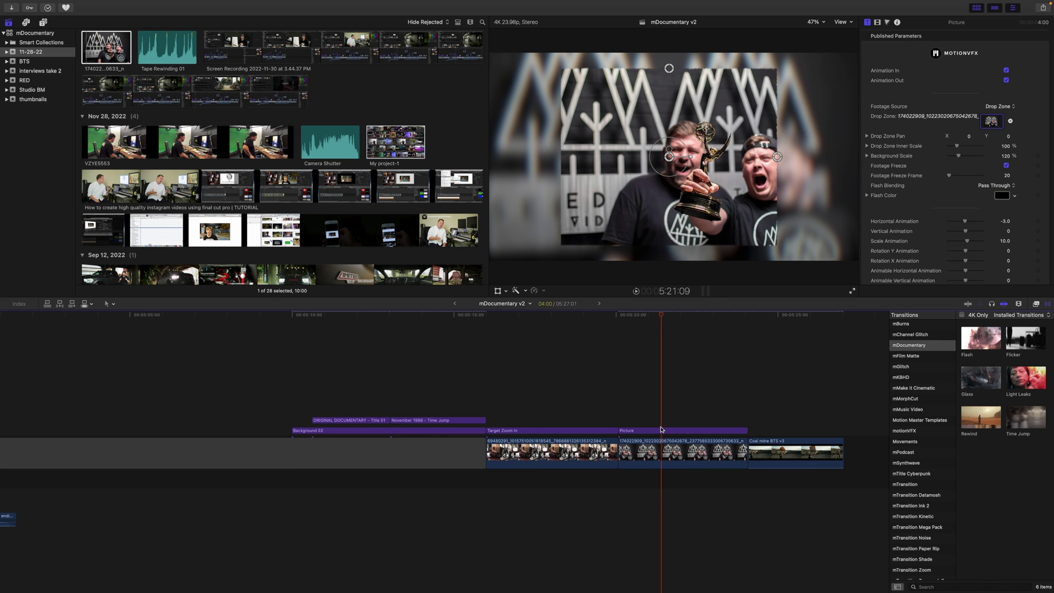
left_click(1007, 110)
left_click(1009, 119)
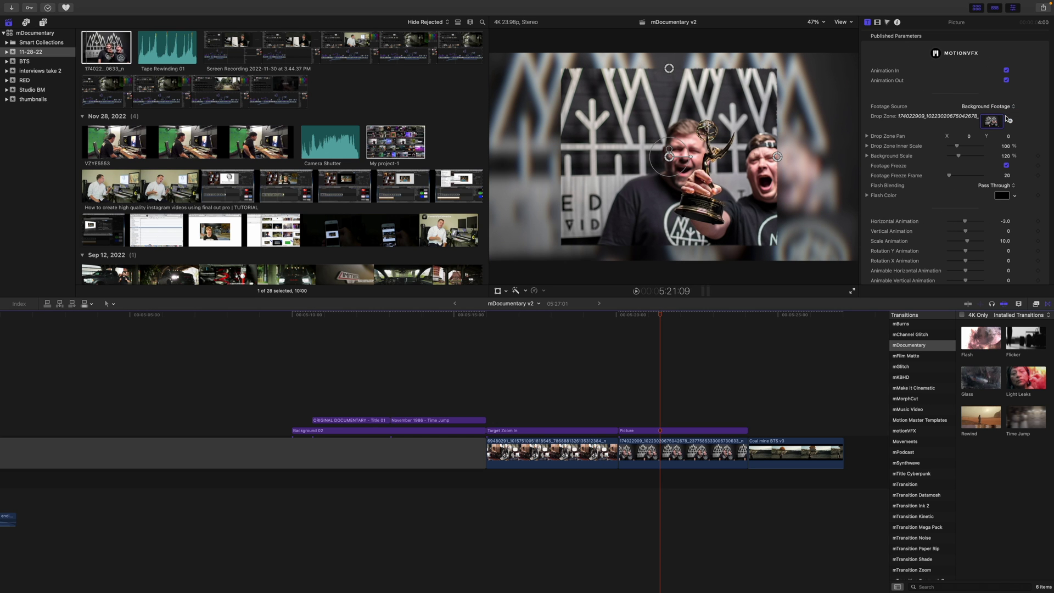
left_click_drag(660, 316, 676, 338)
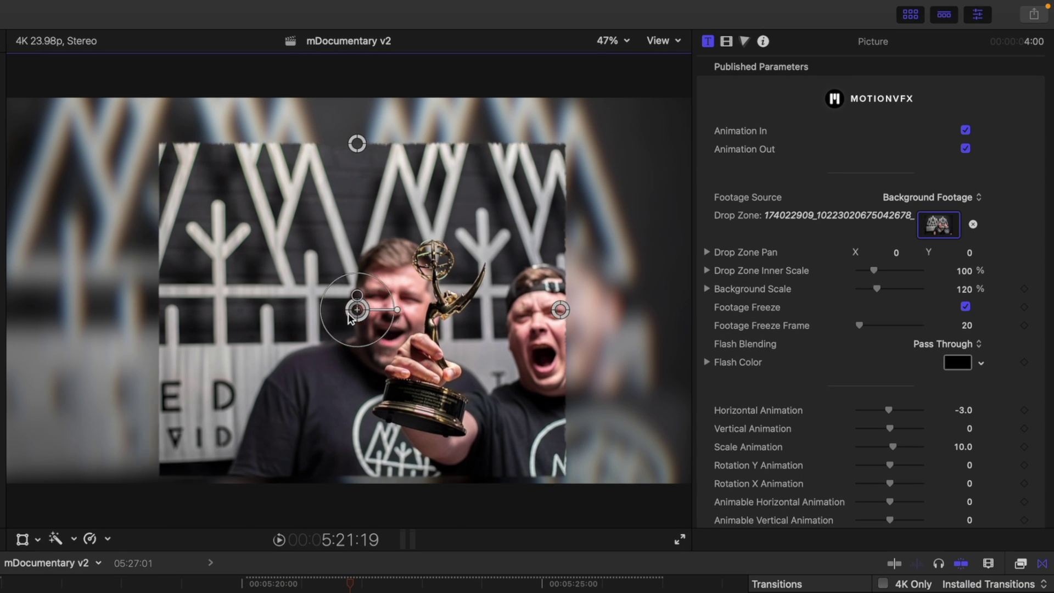
- Try shifting, widening and slightly rotating the Picture frame over the award photo
left_click_drag(349, 318, 344, 318)
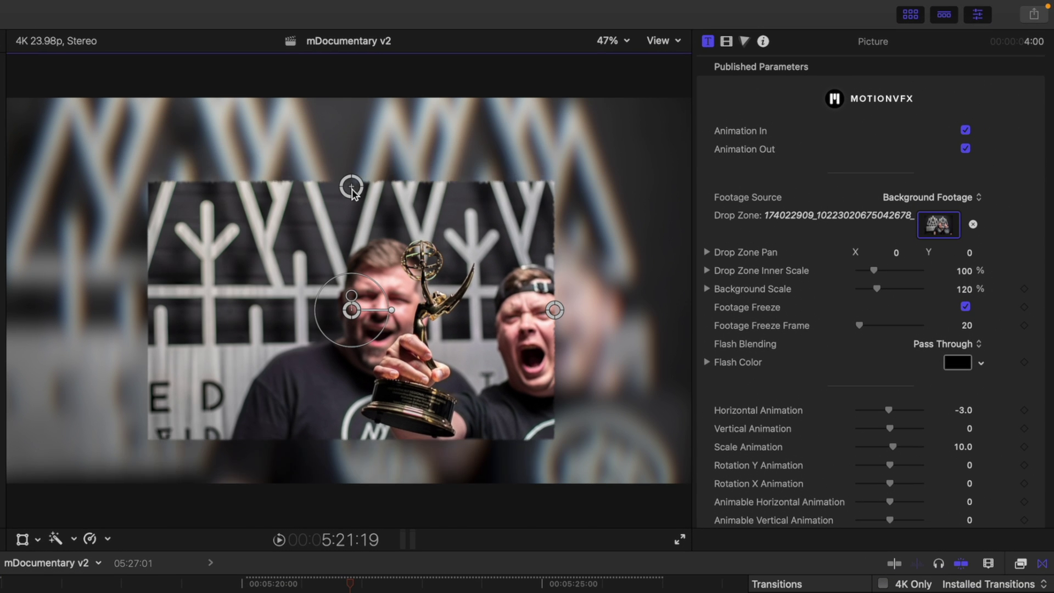
left_click_drag(355, 140, 355, 136)
left_click_drag(556, 311, 584, 306)
left_click_drag(391, 310, 391, 307)
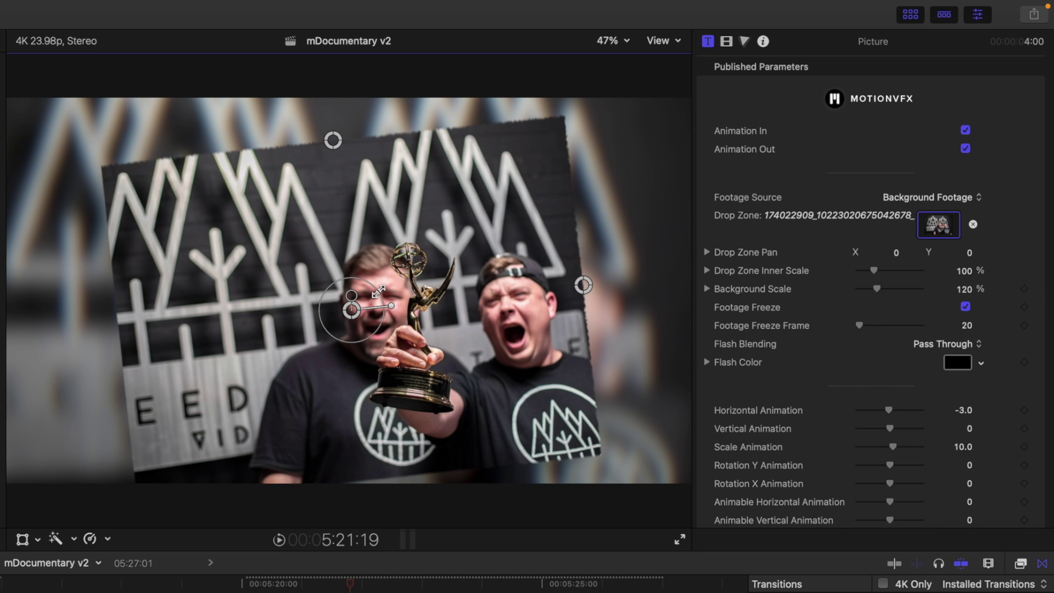
scroll(748, 278, "down", 2)
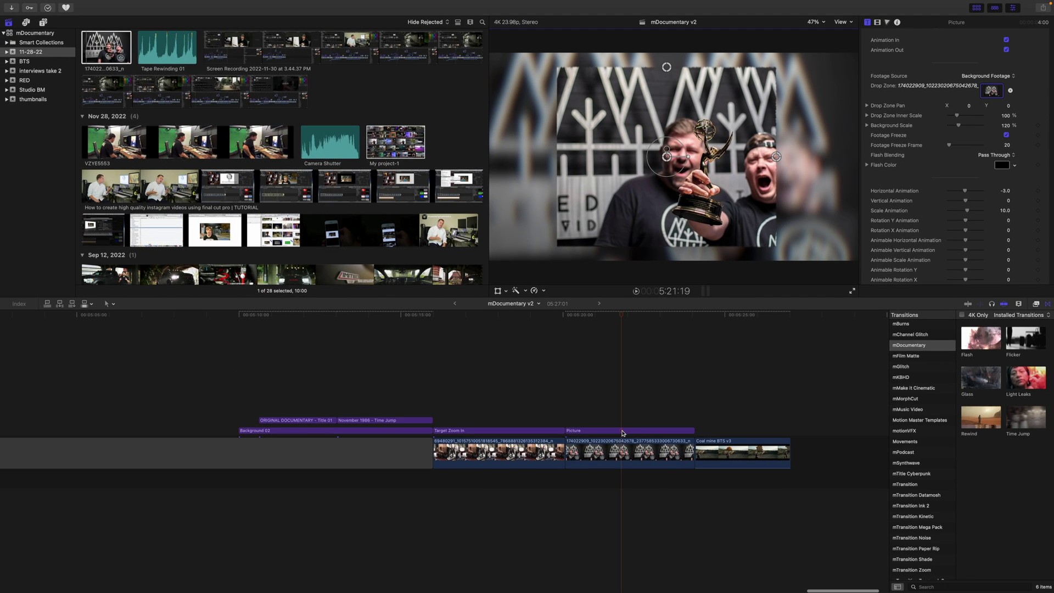
- Try the Picture effect over the Coal mine BTS v3 clip with Footage Freeze Frame at 61 and check it at 5:25:02
left_click_drag(623, 433, 754, 433)
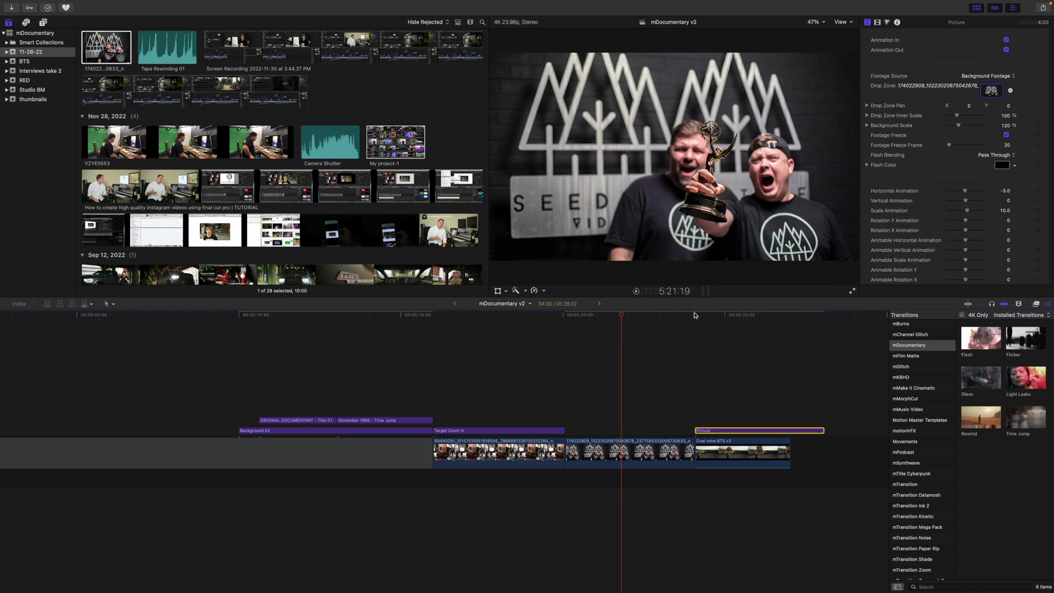
left_click_drag(695, 318, 743, 326)
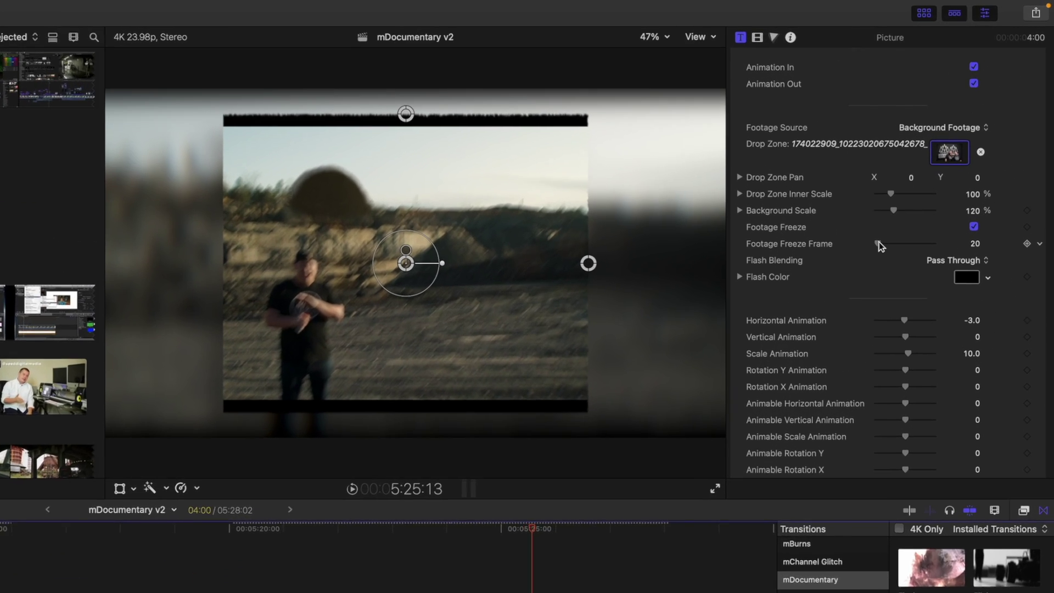
left_click_drag(949, 145, 950, 145)
left_click_drag(863, 272, 863, 271)
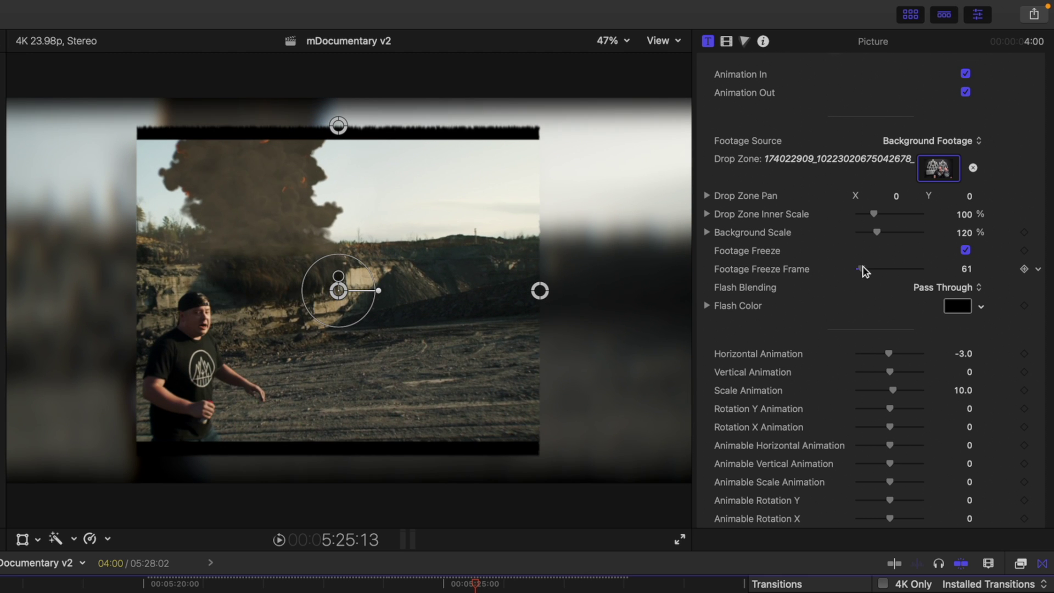
left_click_drag(476, 584, 450, 585)
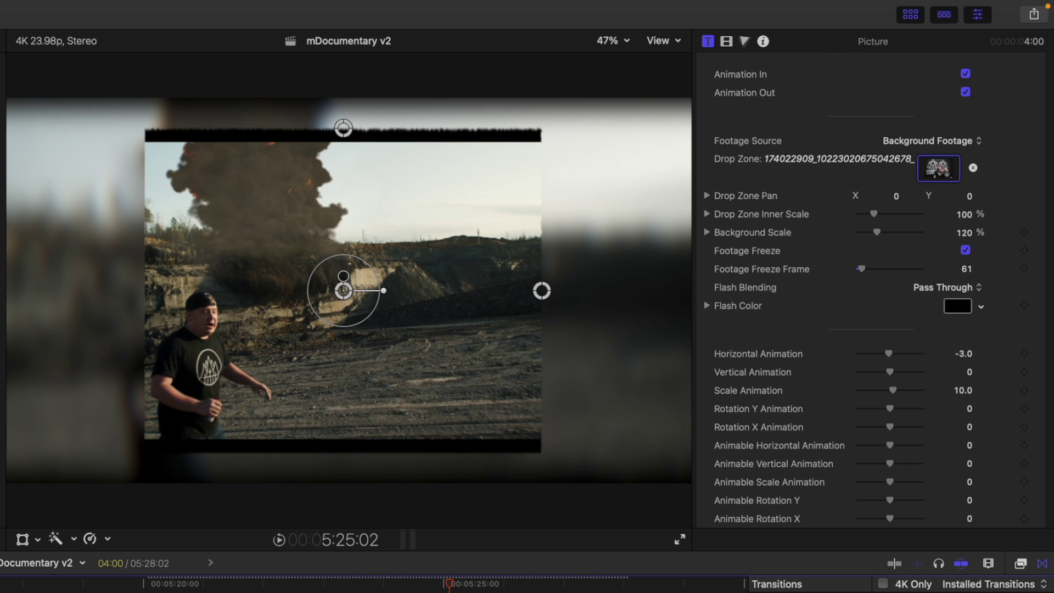
- Look through the Picture effect's animation, frame, edge distortion and background blur settings
scroll(783, 249, "down", 5)
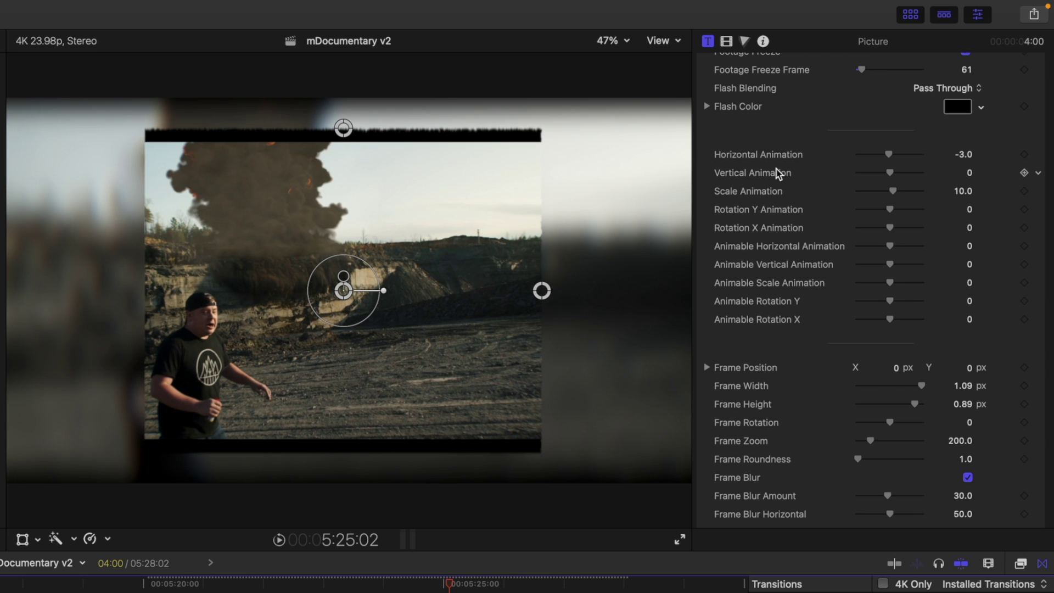
scroll(780, 165, "down", 6)
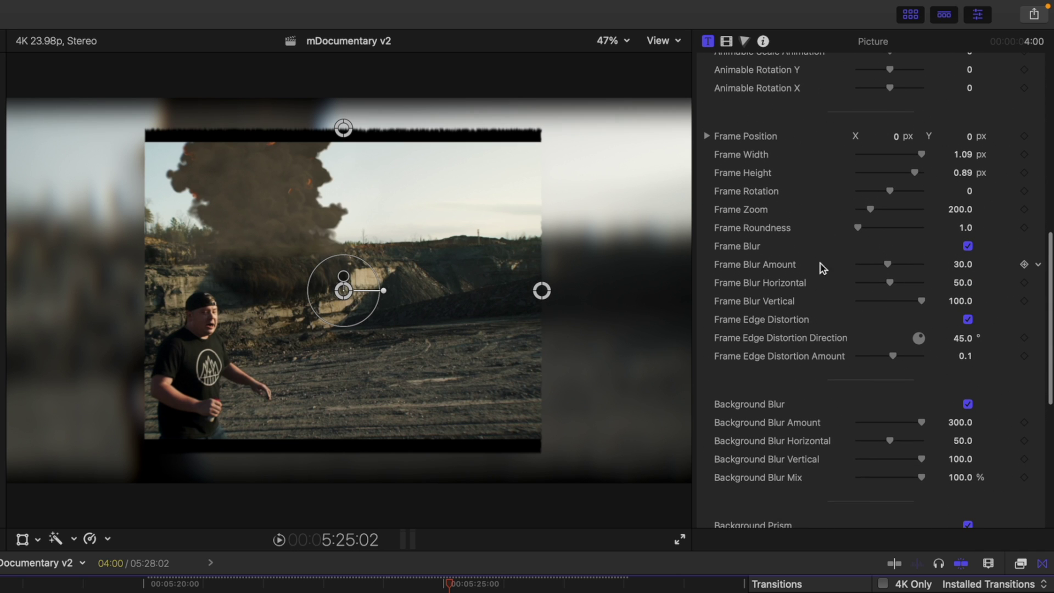
scroll(789, 259, "down", 4)
scroll(775, 285, "down", 6)
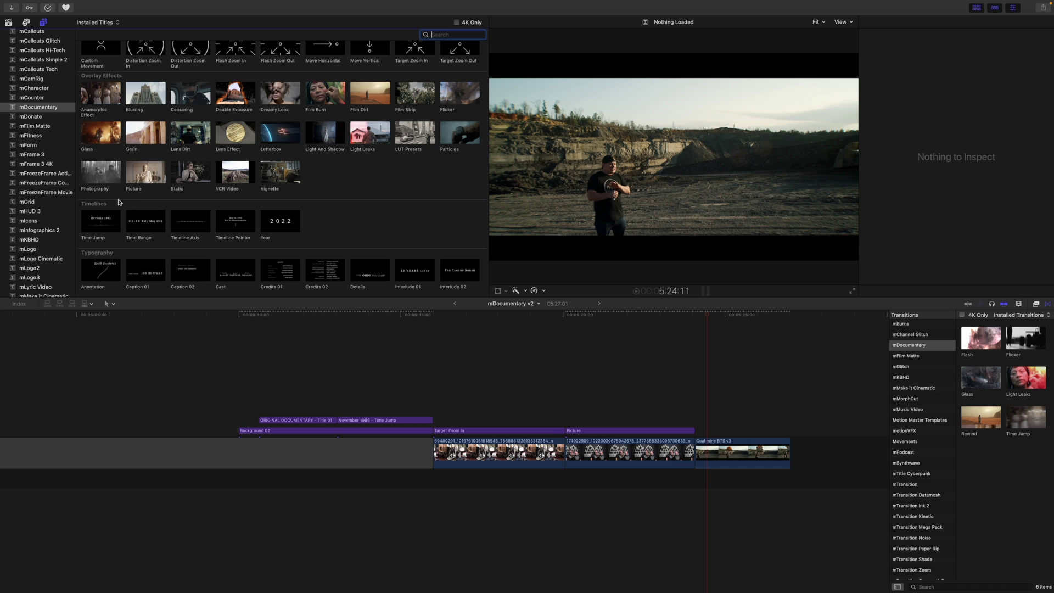
- Add the Photography overlay effect above the start of the Coal mine BTS v3 clip
left_click_drag(93, 178, 695, 405)
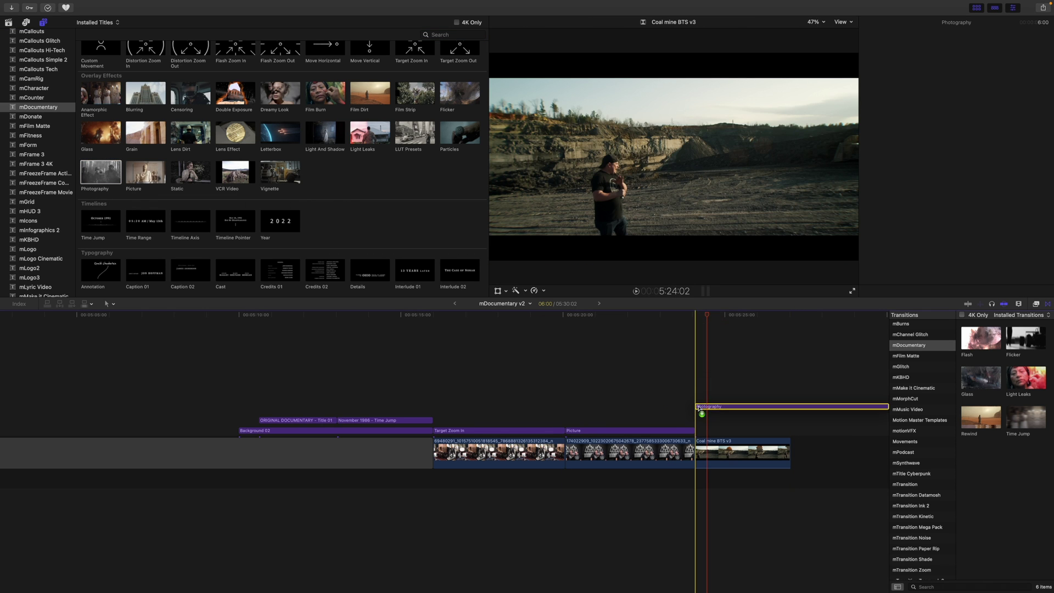
scroll(695, 406, "right", 3)
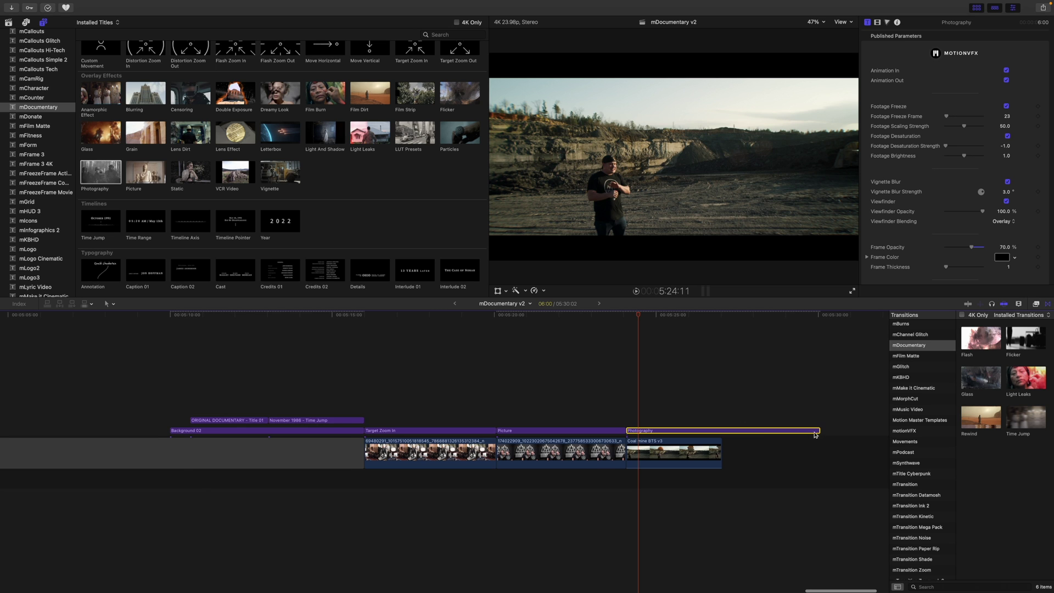
- Trim the Photography effect to end with the Coal mine BTS v3 clip and check the frame at 5:25:02
left_click_drag(821, 430, 720, 430)
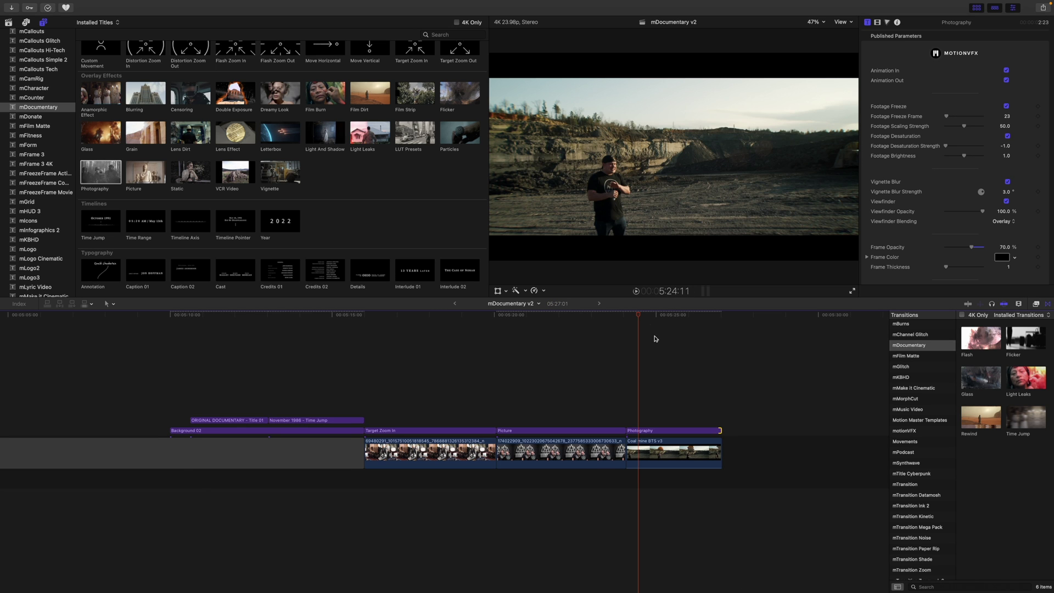
left_click_drag(639, 317, 660, 323)
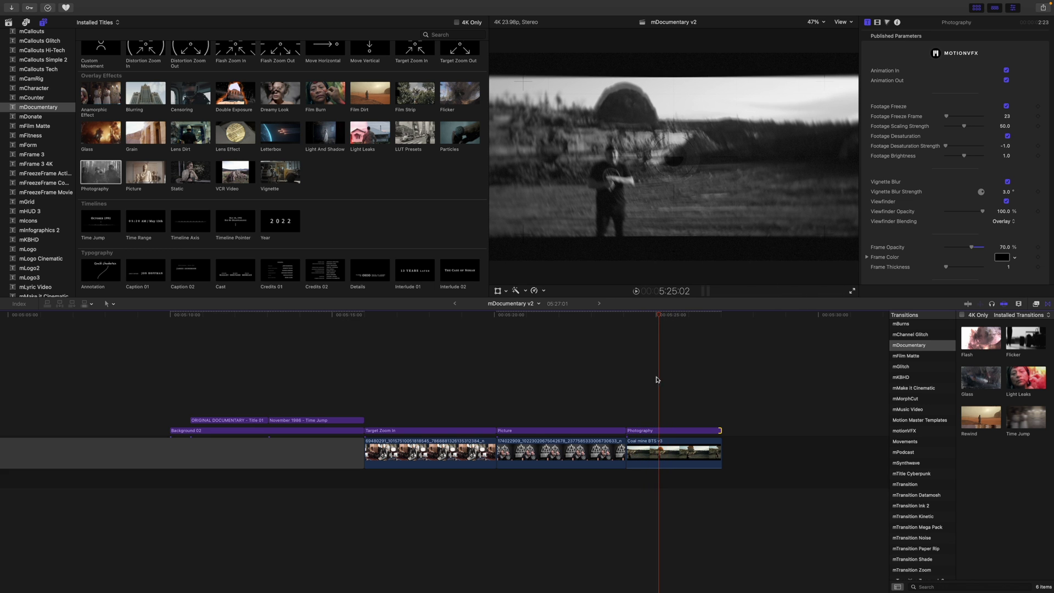
- Set the Photography effect's Footage Freeze Frame to 46 and play back the clip to check the frozen moment
left_click(663, 431)
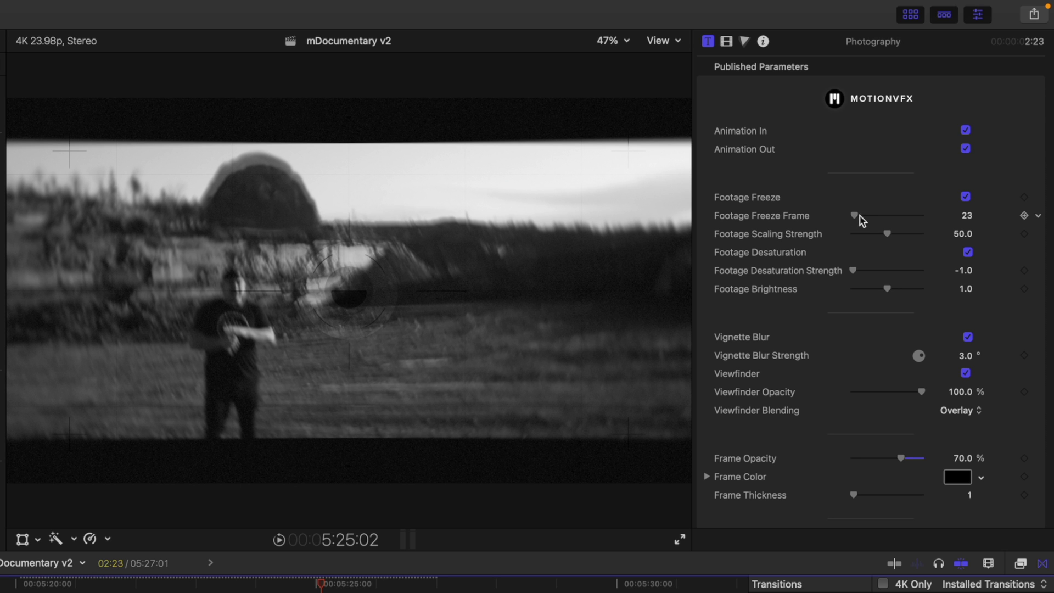
left_click_drag(859, 220, 859, 219)
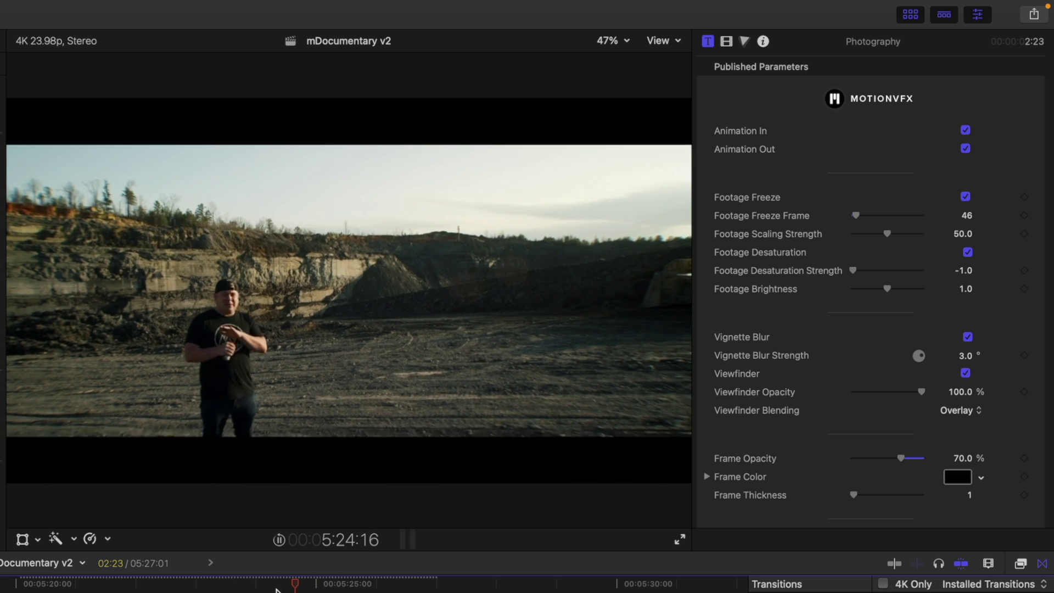
key("space")
key("space")
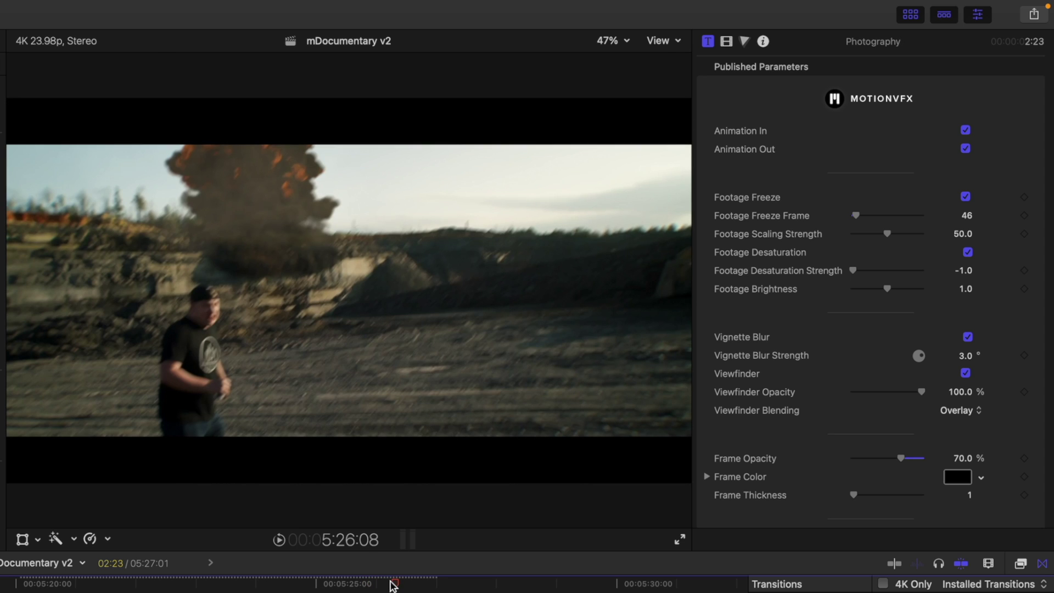
left_click(348, 589)
key("space")
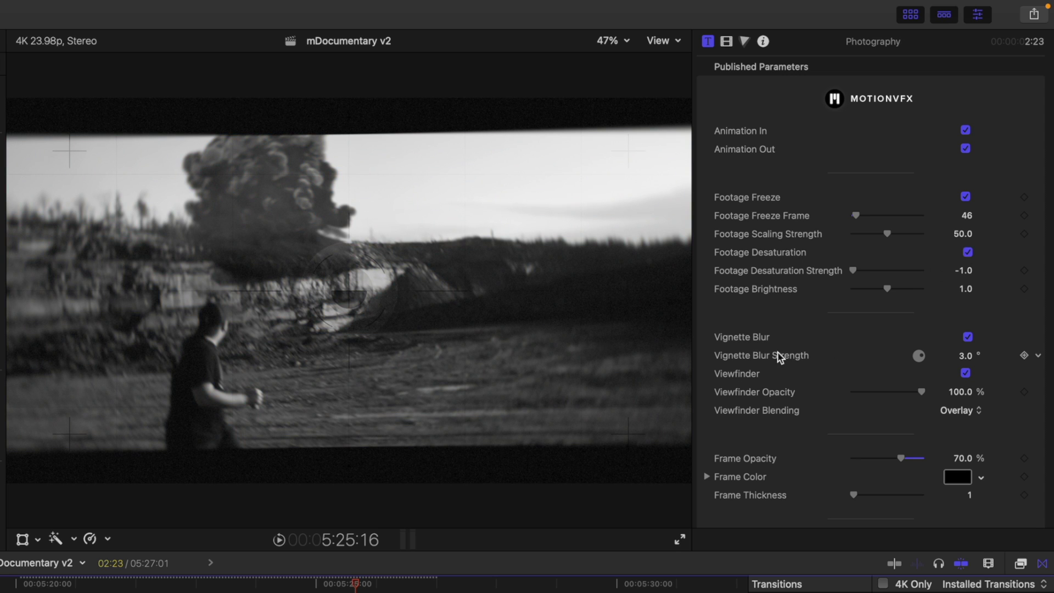
- Test the Photography effect's Vignette Blur and Frame Opacity, and set Center Outline Opacity to 26.76%
scroll(778, 353, "down", 3)
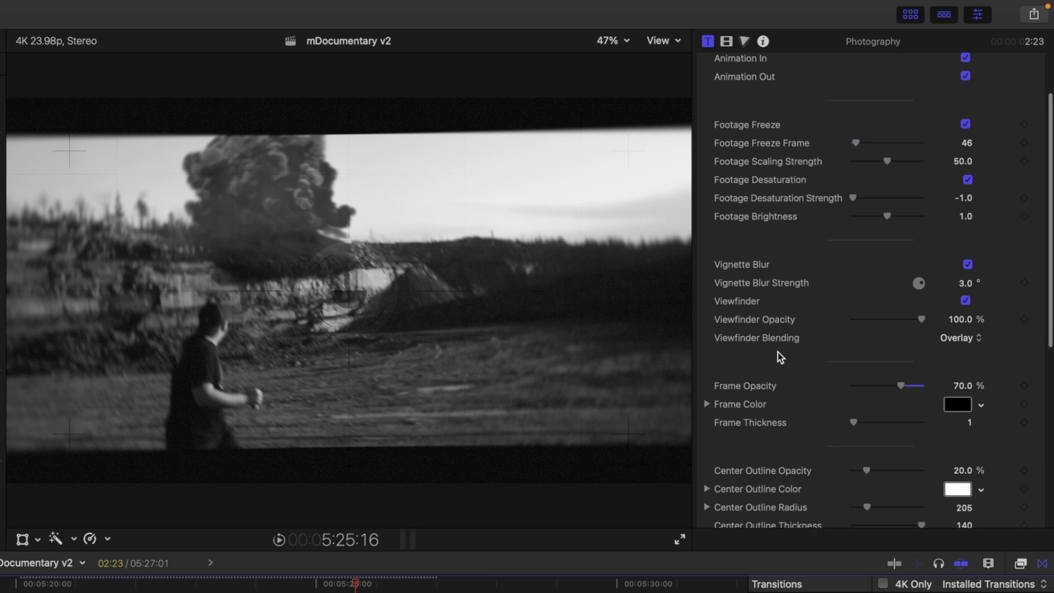
left_click(966, 263)
scroll(882, 303, "down", 2)
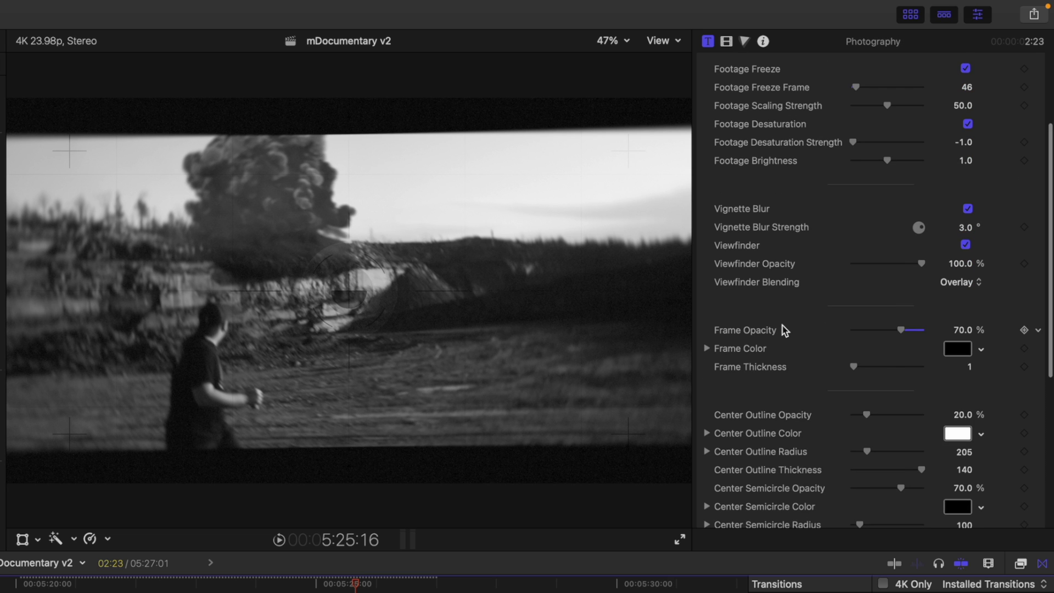
left_click_drag(891, 332, 848, 336)
scroll(848, 336, "down", 10)
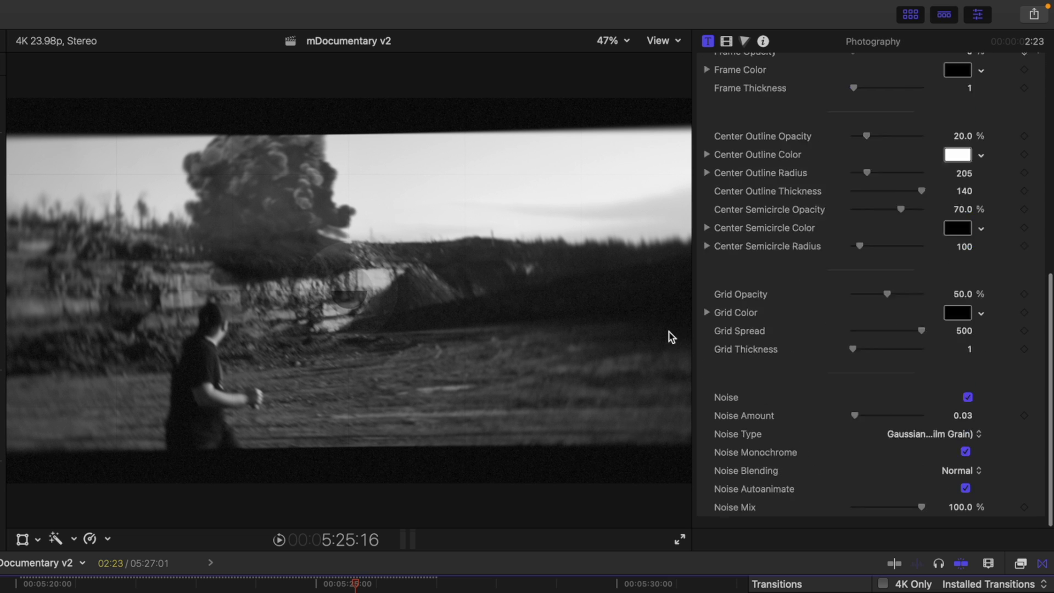
left_click_drag(679, 339, 981, 327)
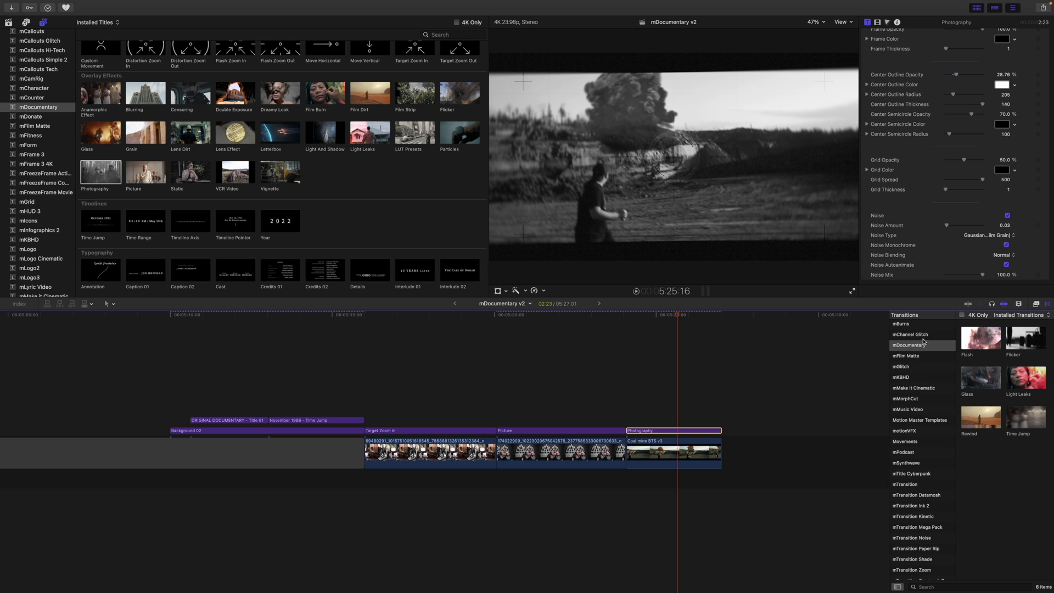
- Add the mDocumentary Time Jump transition between the award photo and the Coal mine BTS v3 clip and preview it
left_click(925, 347)
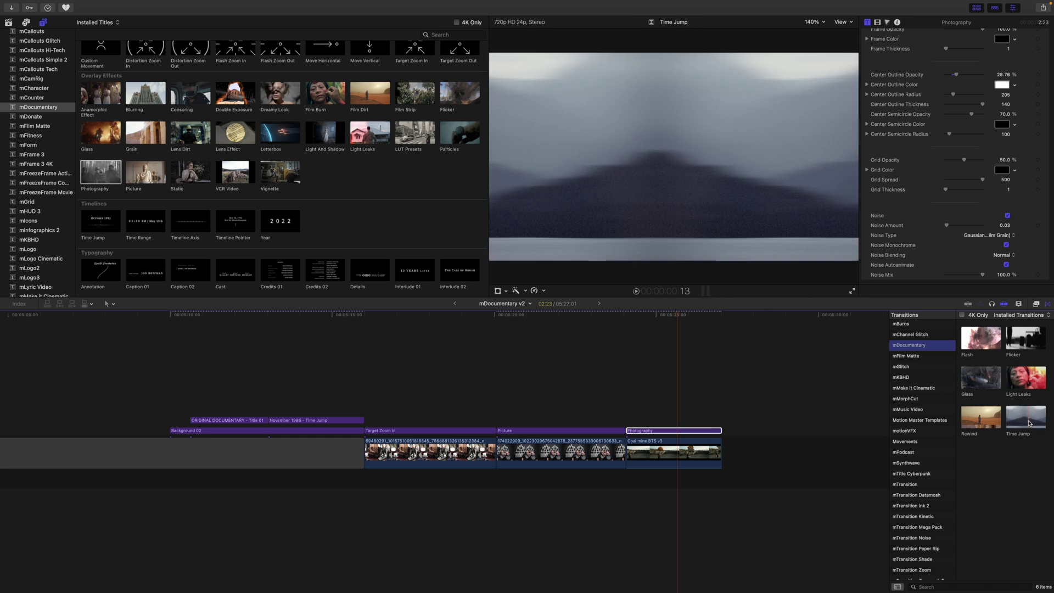
left_click_drag(1021, 424, 624, 454)
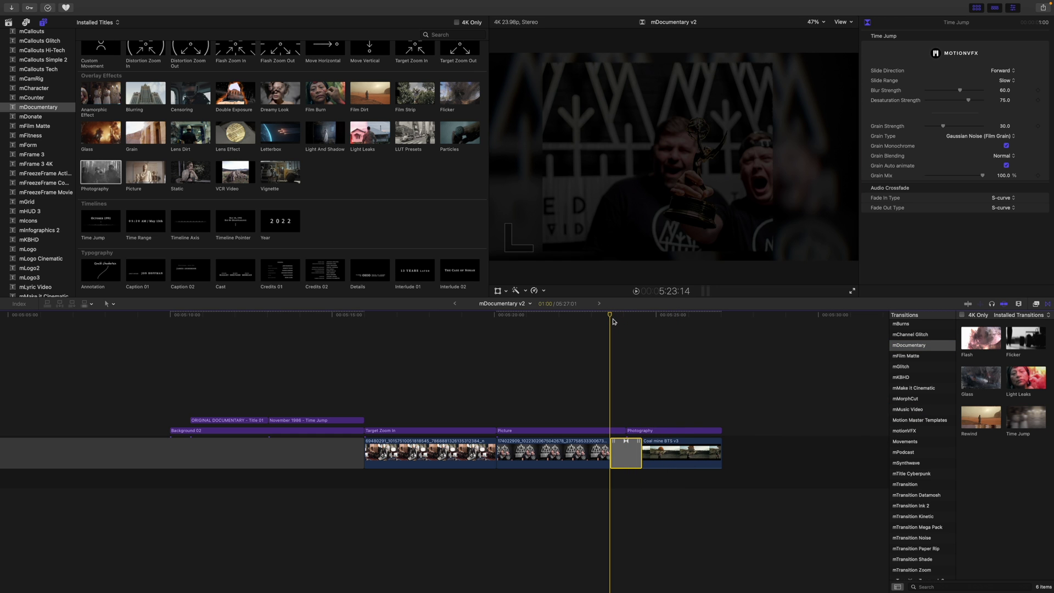
key("space")
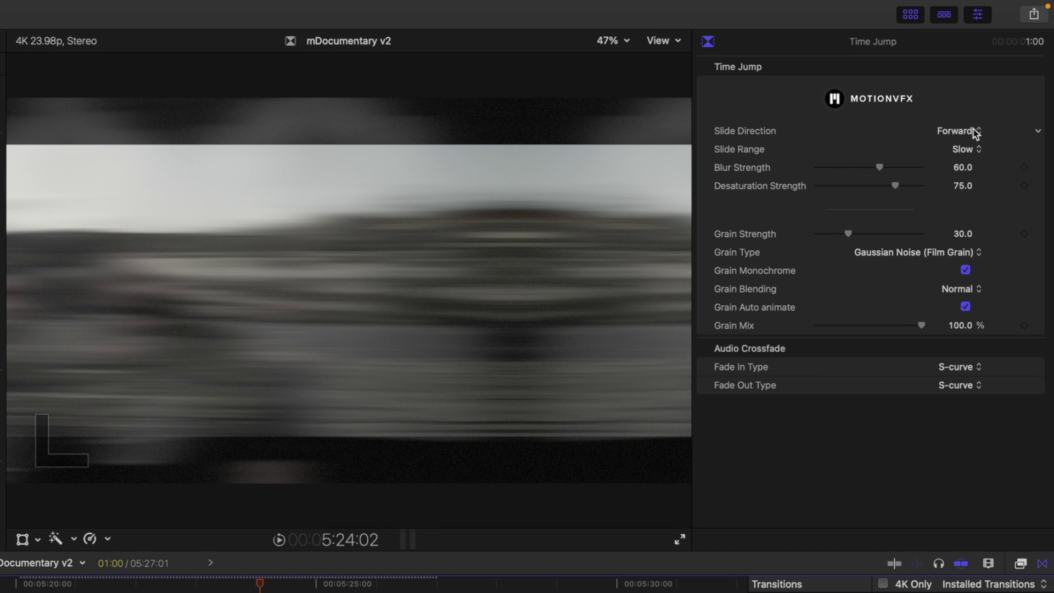
- Try the Time Jump's Backward slide direction, return it to Forward, and look through the Slide Range options, keeping Slow
left_click(975, 133)
left_click(968, 149)
left_click(972, 134)
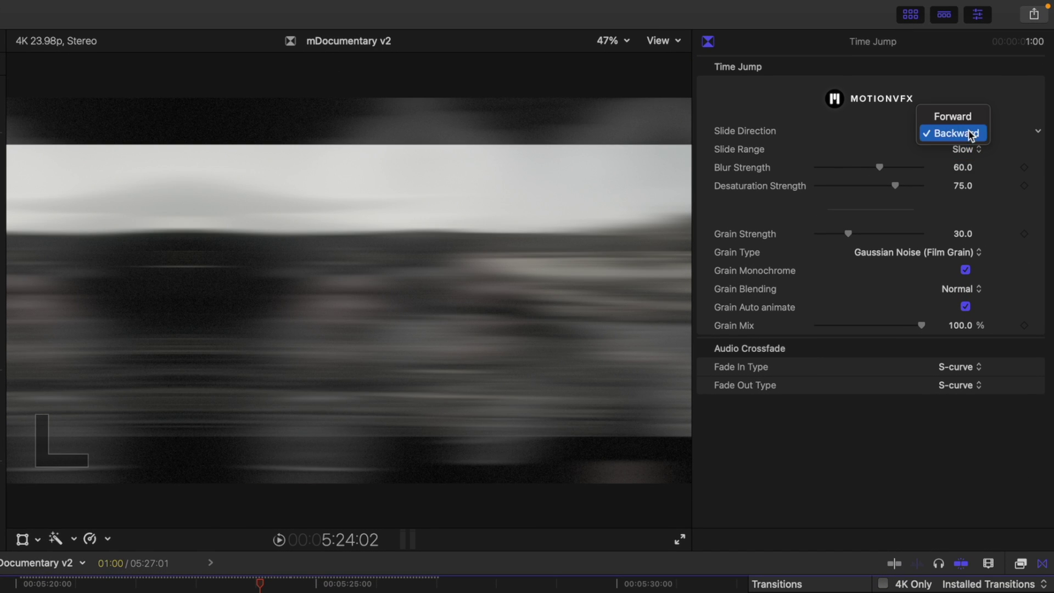
left_click(966, 117)
left_click(972, 150)
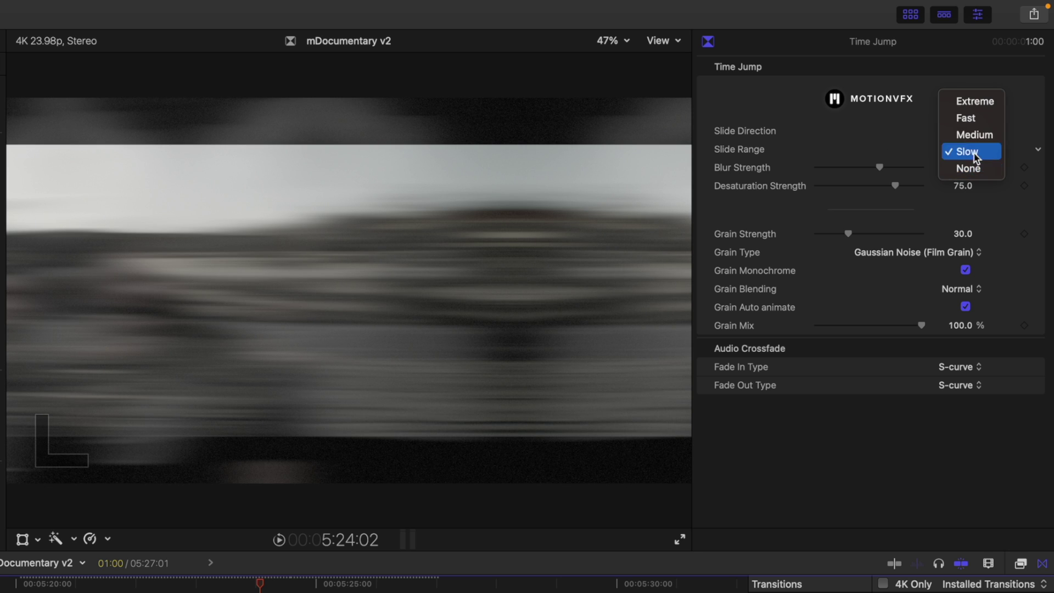
left_click(890, 162)
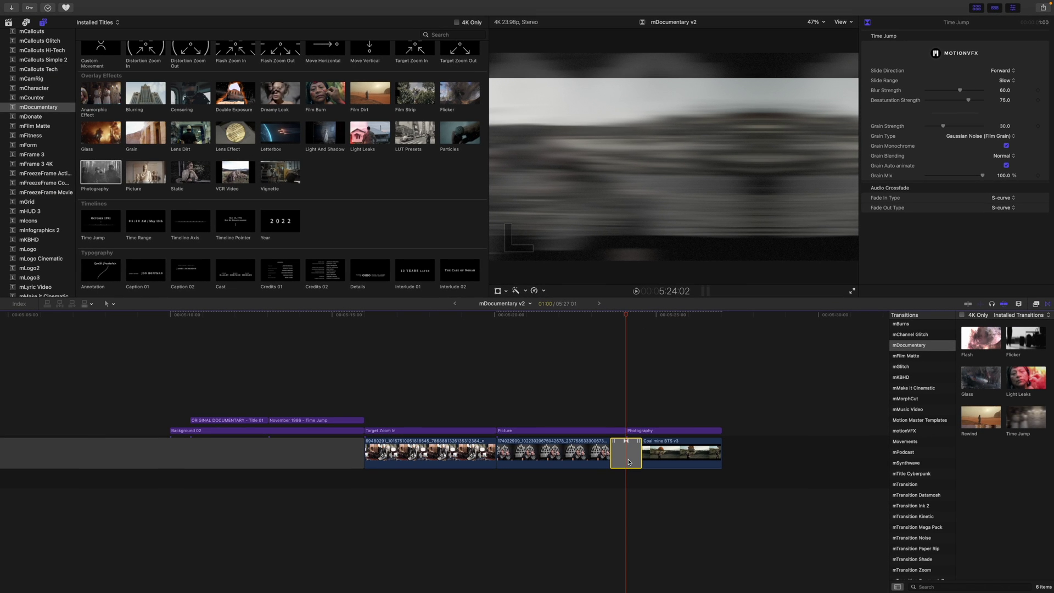
- Replace the Time Jump transition before the Coal mine BTS v3 clip with Light Leaks and check its midpoint and settings
key("Delete")
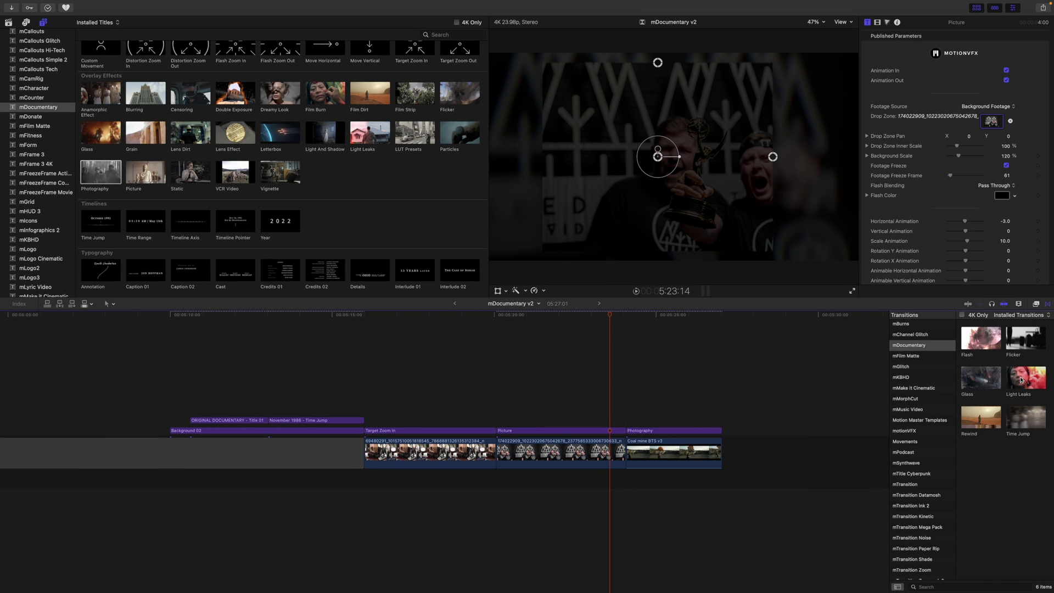
left_click_drag(1021, 379, 626, 451)
left_click(616, 317)
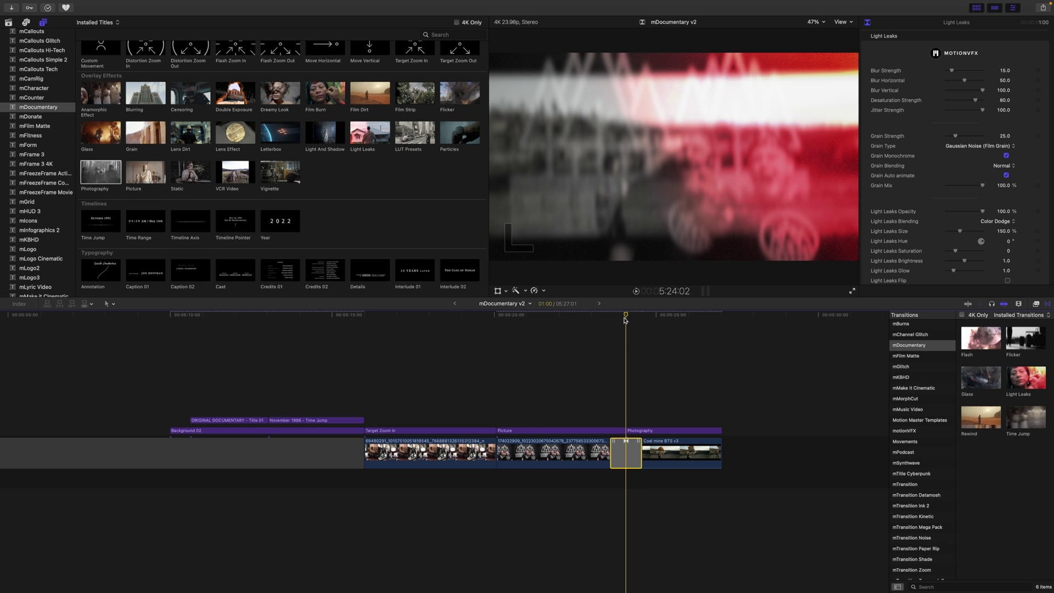
scroll(909, 119, "down", 1)
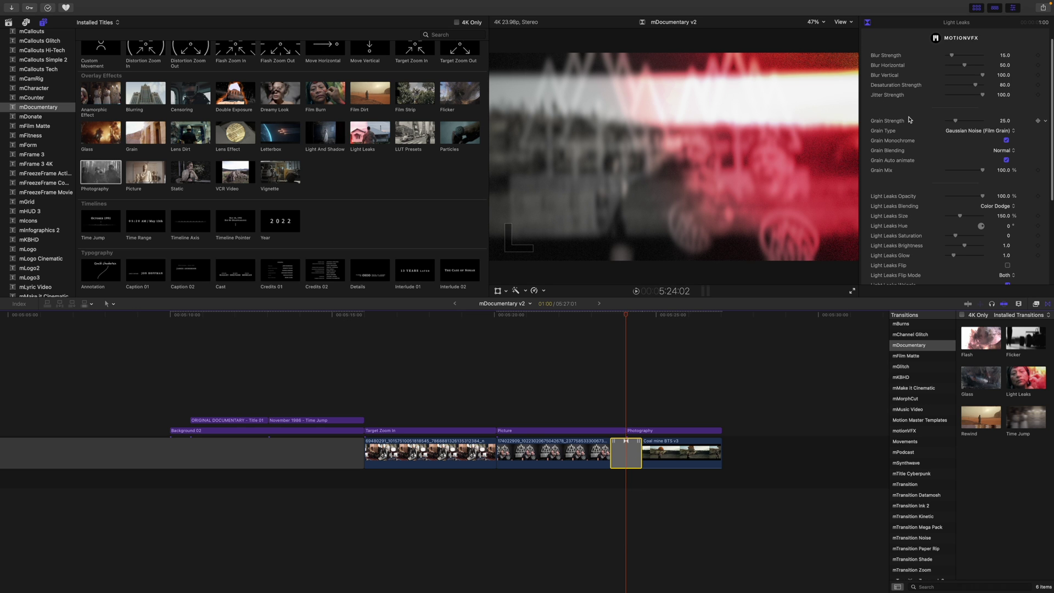
scroll(909, 120, "up", 1)
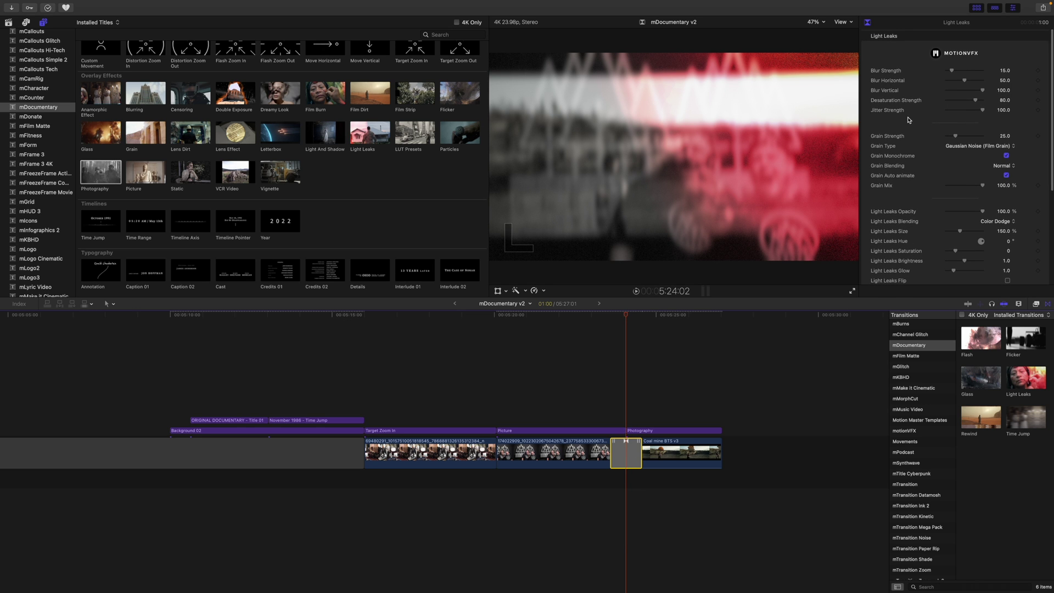